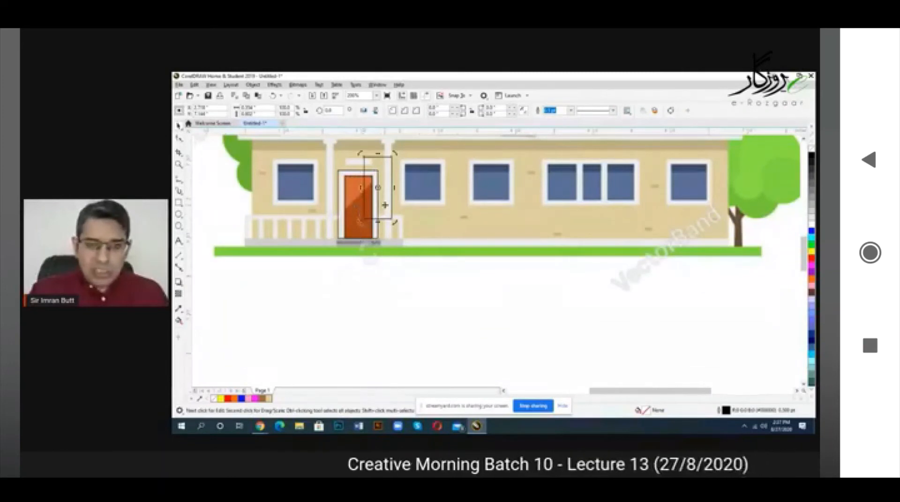
- Place the copied door rectangle below the house and draw a closed four-sided Freehand shape cutting diagonally across it
{"action": "left_click_drag", "start_coordinate": [391, 272], "coordinate": [423, 338]}
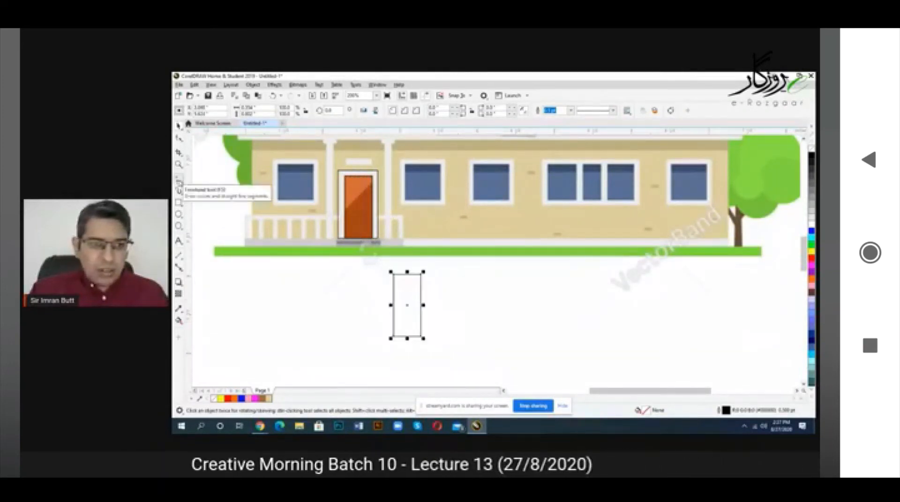
{"action": "left_click", "coordinate": [181, 154]}
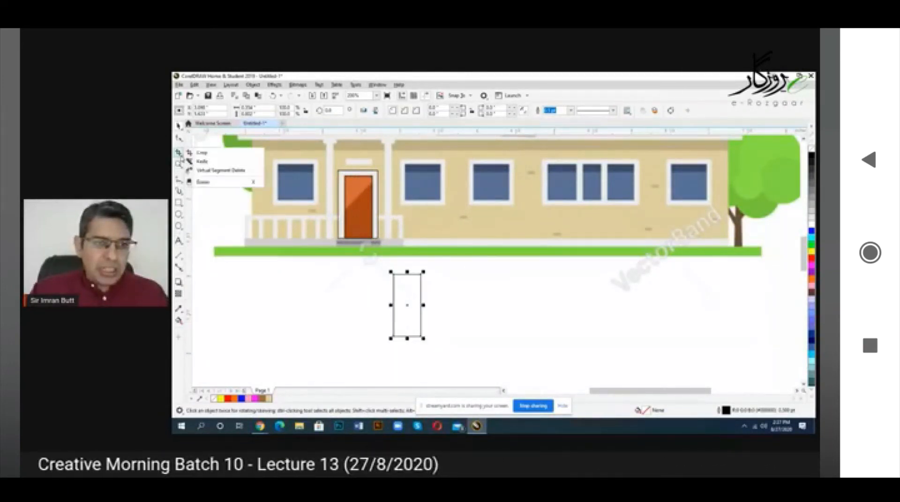
{"action": "left_click", "coordinate": [180, 182]}
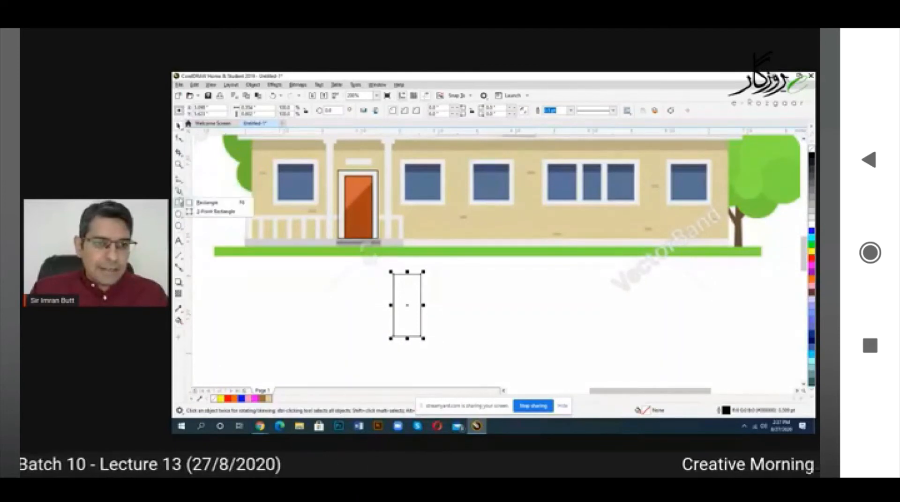
{"action": "left_click", "coordinate": [180, 154]}
{"action": "left_click", "coordinate": [179, 138]}
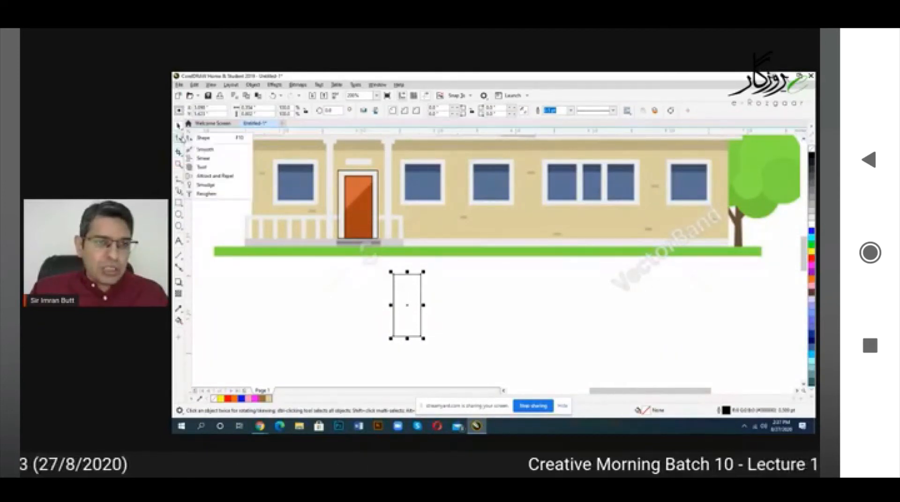
{"action": "left_click", "coordinate": [179, 179]}
{"action": "left_click", "coordinate": [180, 191]}
{"action": "left_click", "coordinate": [180, 181]}
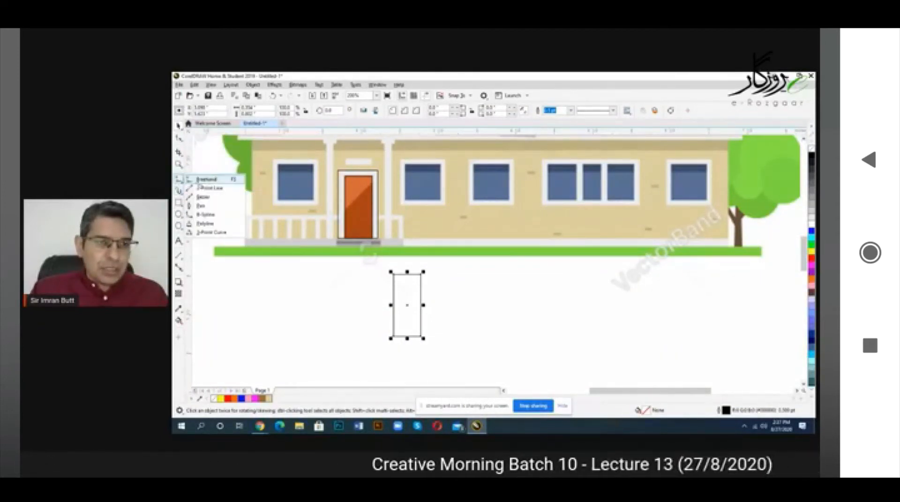
{"action": "left_click", "coordinate": [206, 181]}
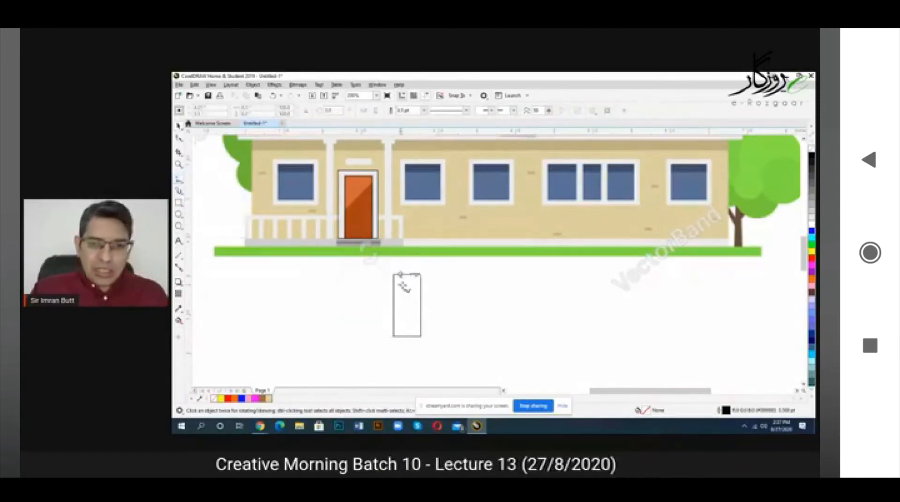
{"action": "scroll", "coordinate": [402, 284], "scroll_direction": "up", "scroll_amount": 1}
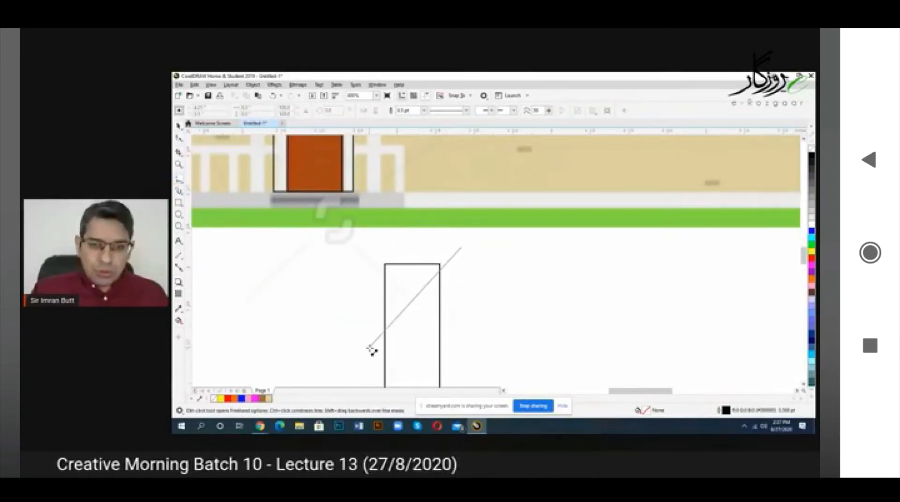
{"action": "left_click", "coordinate": [367, 357]}
{"action": "scroll", "coordinate": [420, 261], "scroll_direction": "down", "scroll_amount": 1}
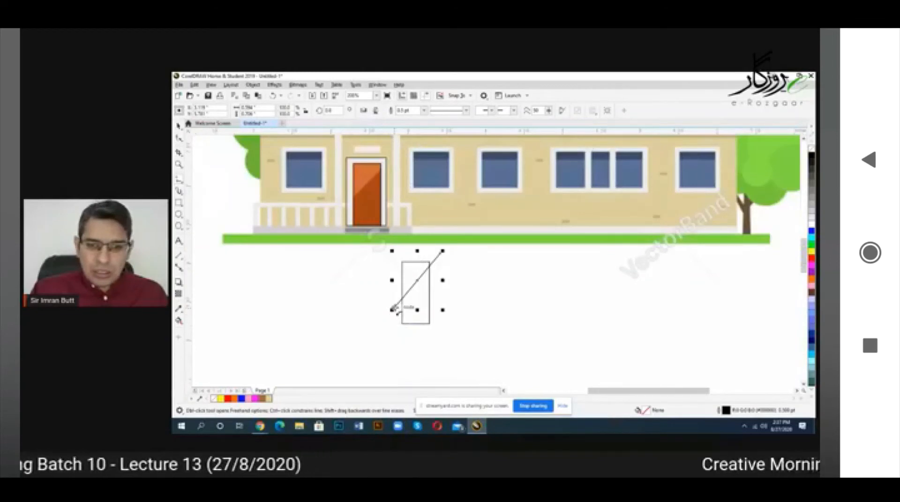
{"action": "left_click", "coordinate": [408, 358]}
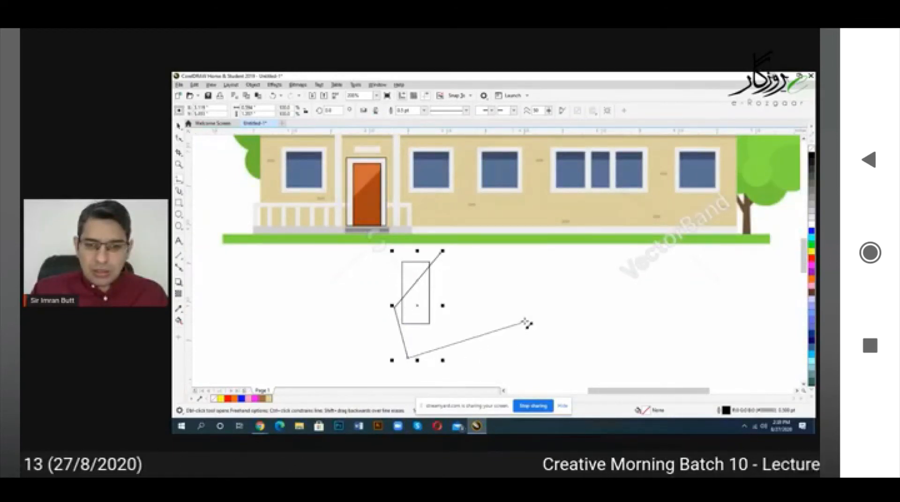
{"action": "left_click", "coordinate": [525, 320]}
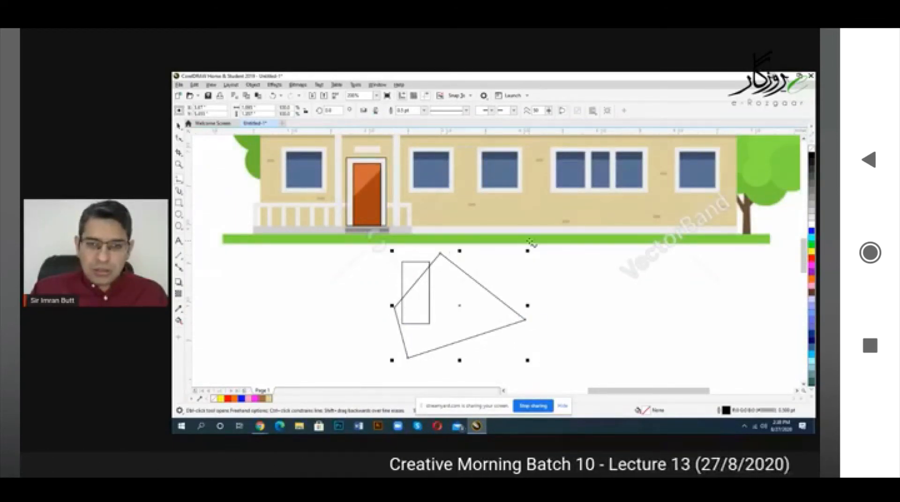
- Trim the copied rectangle with the four-sided shape and delete that shape, keeping the upper-left piece
{"action": "left_click", "coordinate": [178, 126]}
{"action": "left_click", "coordinate": [406, 263], "text": "shift"}
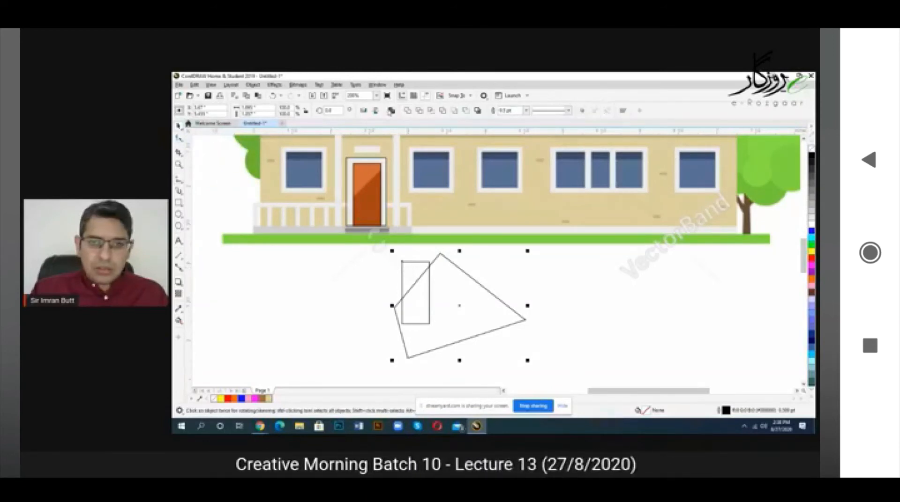
{"action": "left_click", "coordinate": [420, 111]}
{"action": "left_click", "coordinate": [446, 279]}
{"action": "key", "text": "Delete"}
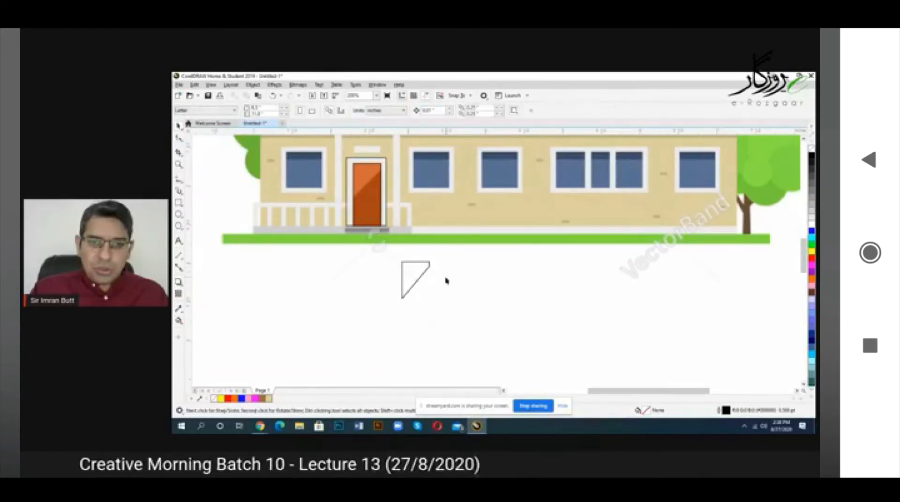
- Place the trimmed piece on the upper part of the door and move the reference house image down and aside from the drawing
{"action": "left_click", "coordinate": [370, 174]}
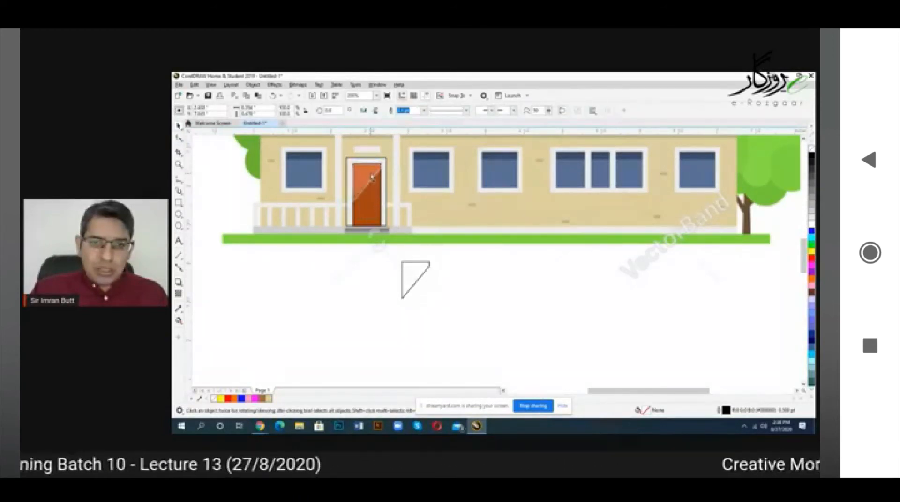
{"action": "scroll", "coordinate": [419, 240], "scroll_direction": "down", "scroll_amount": 1}
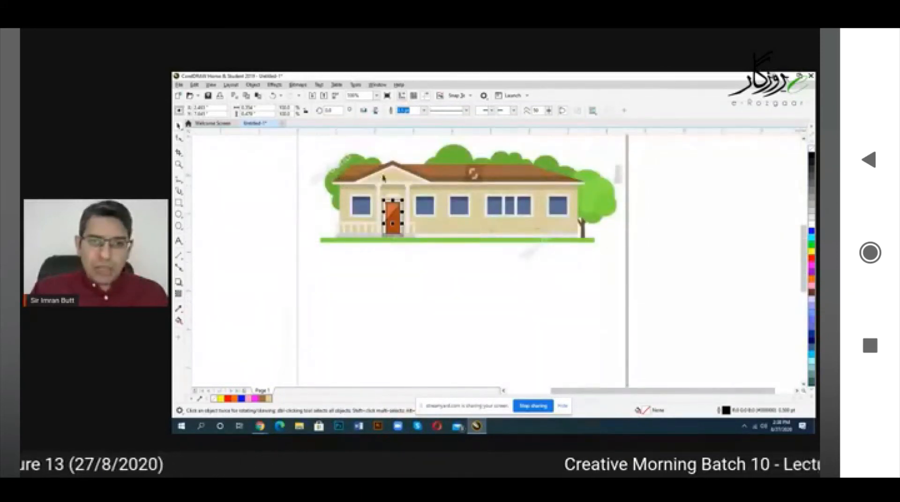
{"action": "left_click_drag", "start_coordinate": [446, 174], "coordinate": [594, 289]}
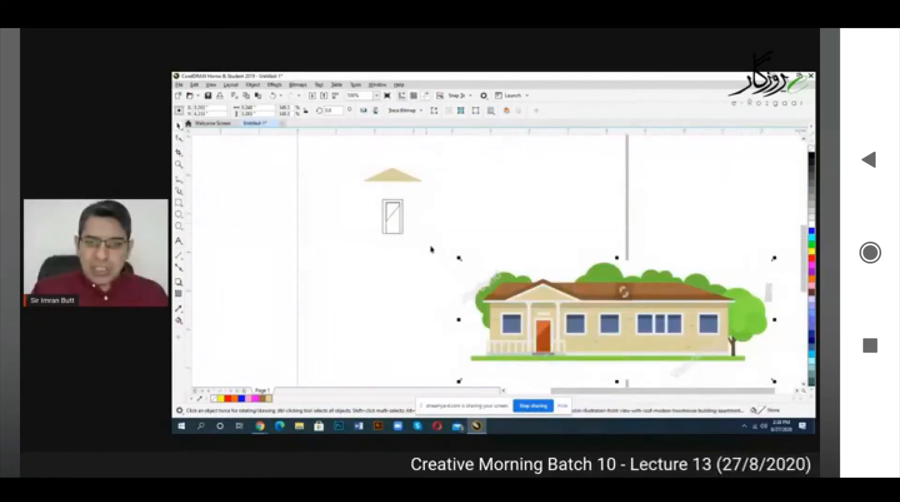
- Sample the dark orange from the reference door and fill the drawn door panel with it
{"action": "left_click", "coordinate": [178, 309]}
{"action": "left_click", "coordinate": [542, 337]}
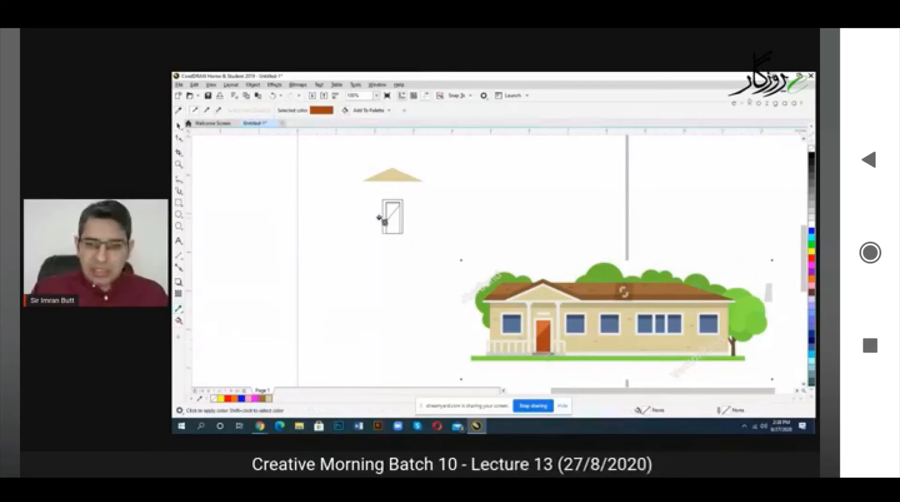
{"action": "left_click", "coordinate": [394, 220]}
{"action": "double_click", "coordinate": [179, 126]}
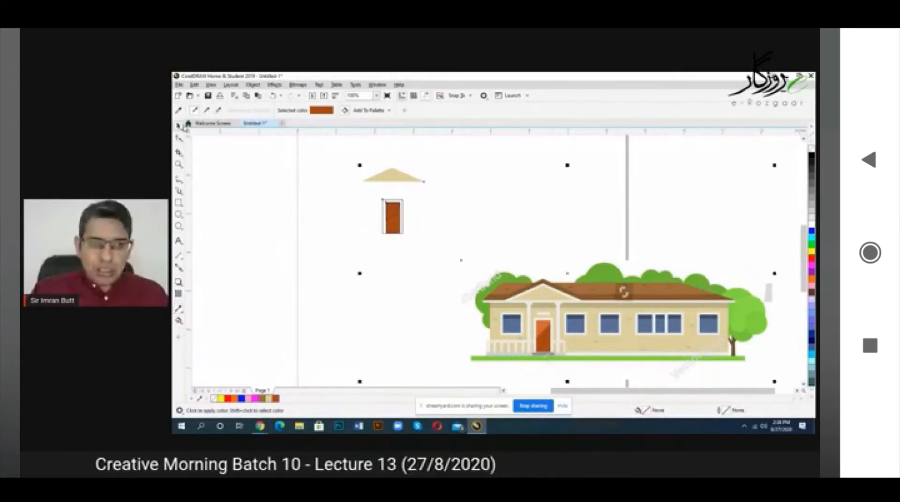
- Sample the lighter orange from the reference door and fill the diagonal upper piece of the drawn door
{"action": "left_click", "coordinate": [178, 310]}
{"action": "left_click", "coordinate": [542, 321]}
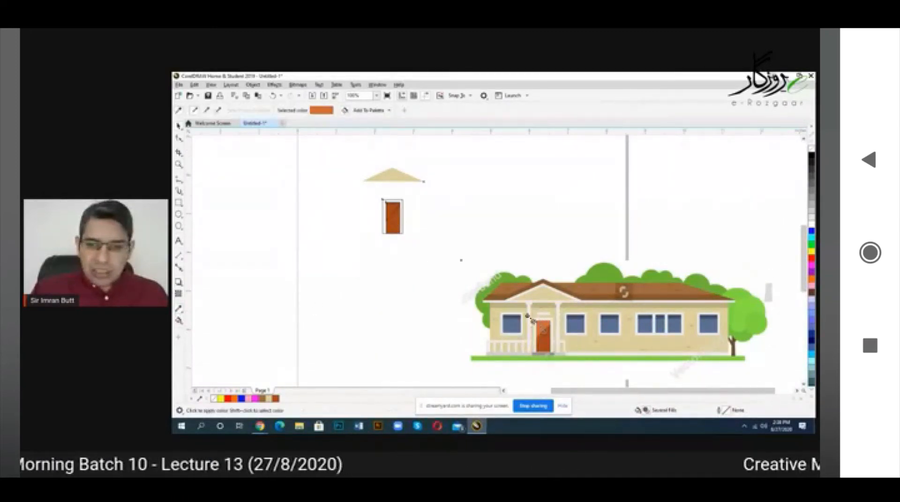
{"action": "left_click", "coordinate": [179, 125]}
{"action": "scroll", "coordinate": [389, 213], "scroll_direction": "up", "scroll_amount": 1}
{"action": "left_click", "coordinate": [415, 227]}
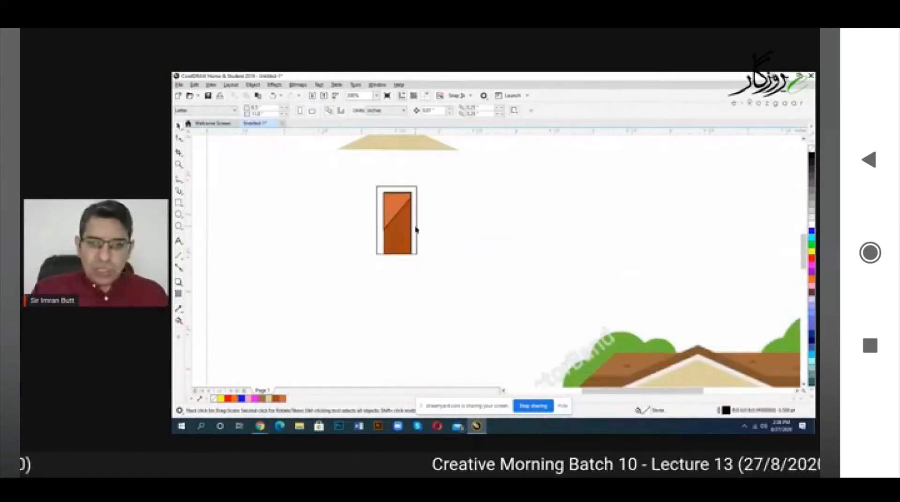
{"action": "left_click", "coordinate": [453, 192]}
- Set the outline width to None for the diagonal highlight piece and the door panel
{"action": "left_click", "coordinate": [388, 205]}
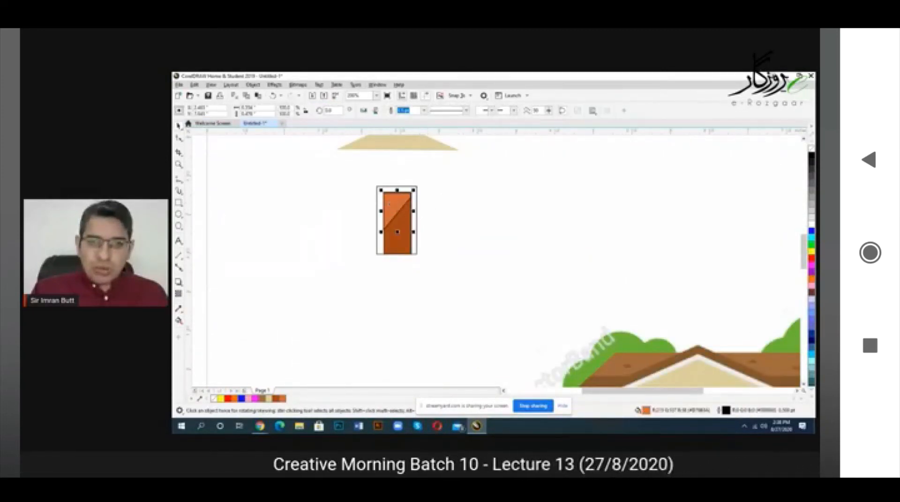
{"action": "left_click", "coordinate": [424, 110]}
{"action": "left_click", "coordinate": [406, 119]}
{"action": "left_click", "coordinate": [434, 190]}
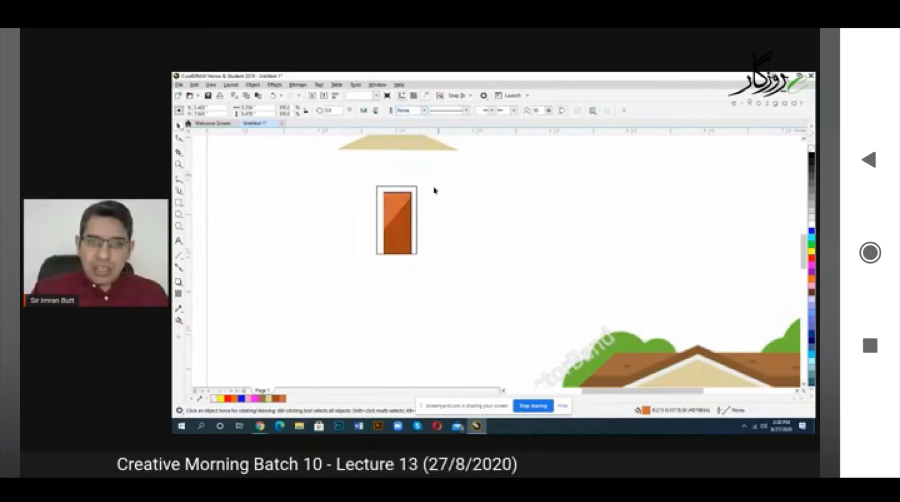
{"action": "left_click", "coordinate": [406, 213]}
{"action": "left_click", "coordinate": [570, 111]}
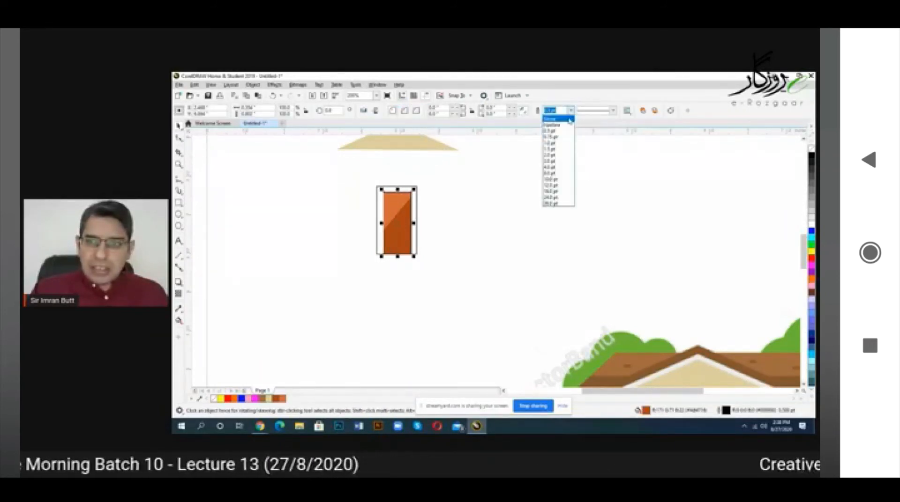
{"action": "left_click", "coordinate": [568, 119]}
{"action": "left_click", "coordinate": [354, 193]}
- Draw four overlapping ellipses tracing the foliage of the tree beside the house and place them to the right of the reference tree
{"action": "scroll", "coordinate": [355, 192], "scroll_direction": "down", "scroll_amount": 1}
{"action": "scroll", "coordinate": [355, 193], "scroll_direction": "down", "scroll_amount": 1}
{"action": "scroll", "coordinate": [539, 248], "scroll_direction": "up", "scroll_amount": 3}
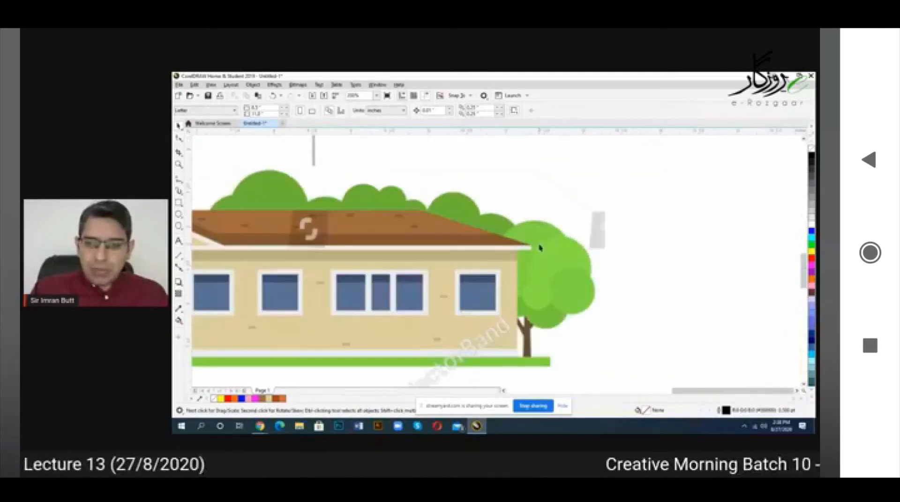
{"action": "scroll", "coordinate": [598, 298], "scroll_direction": "up", "scroll_amount": 1}
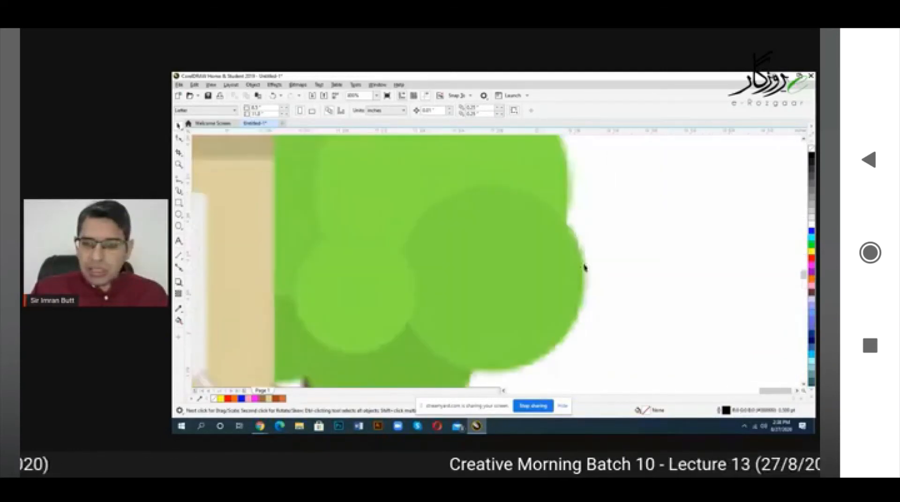
{"action": "scroll", "coordinate": [471, 192], "scroll_direction": "down", "scroll_amount": 4}
{"action": "scroll", "coordinate": [521, 231], "scroll_direction": "up", "scroll_amount": 1}
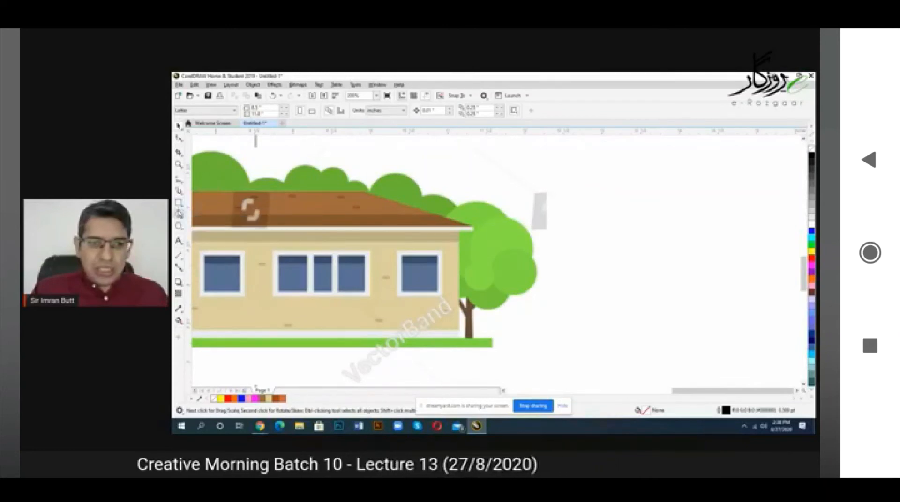
{"action": "key", "text": "F7"}
{"action": "left_click_drag", "start_coordinate": [516, 265], "coordinate": [539, 297]}
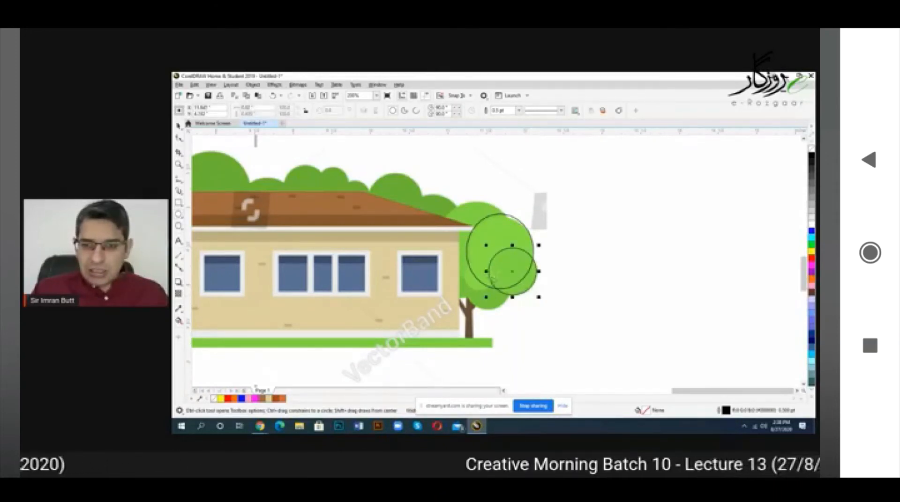
{"action": "left_click_drag", "start_coordinate": [468, 262], "coordinate": [583, 297]}
{"action": "left_click", "coordinate": [178, 126]}
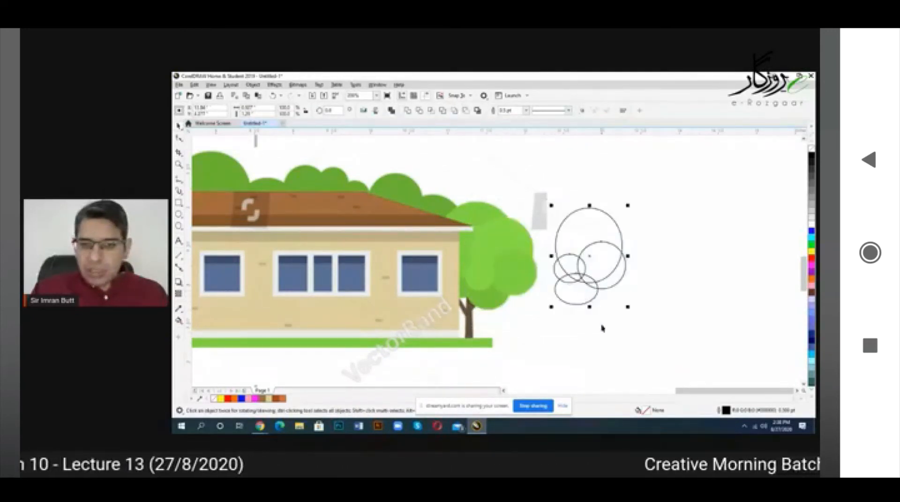
{"action": "left_click", "coordinate": [602, 328]}
- Fill the largest foliage ellipse with the green sampled from the upper right part of the reference tree
{"action": "left_click", "coordinate": [178, 309]}
{"action": "left_click", "coordinate": [533, 237]}
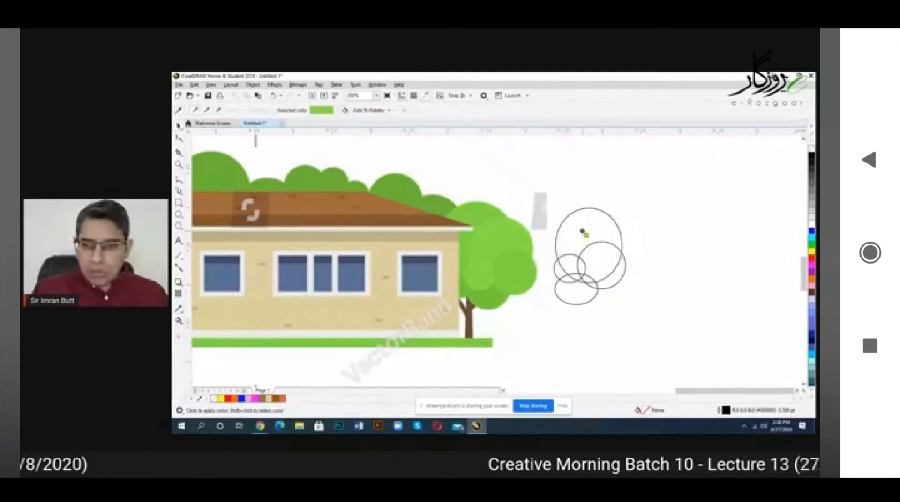
{"action": "left_click", "coordinate": [581, 235]}
{"action": "left_click", "coordinate": [178, 125]}
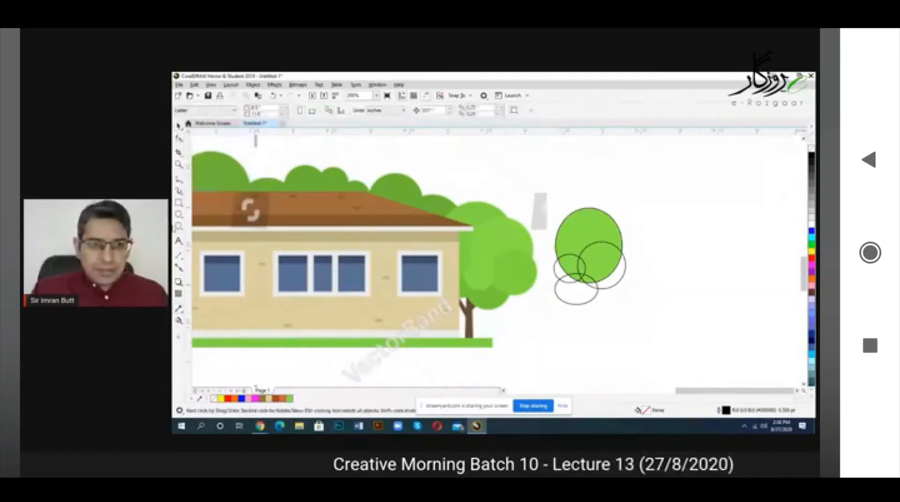
- Fill the right-hand foliage ellipse with the green sampled from the matching round part of the reference tree
{"action": "left_click", "coordinate": [178, 309]}
{"action": "left_click", "coordinate": [509, 266]}
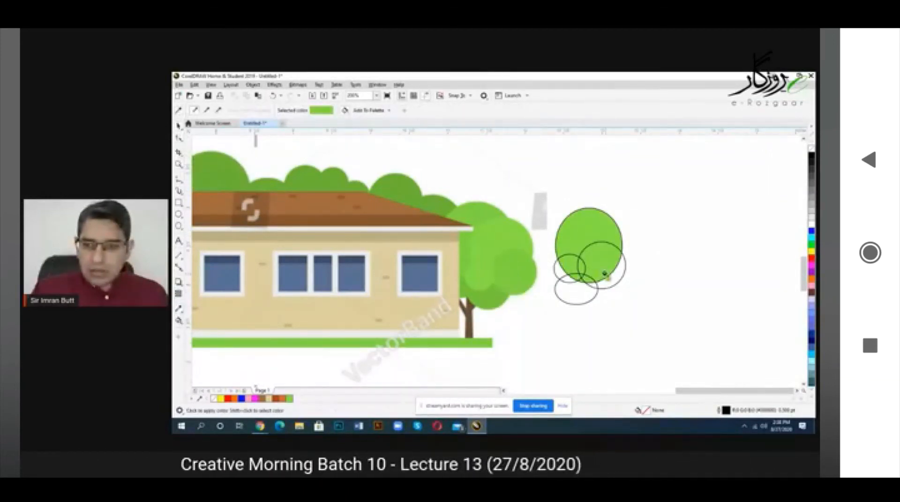
{"action": "left_click", "coordinate": [604, 273]}
{"action": "left_click", "coordinate": [178, 125]}
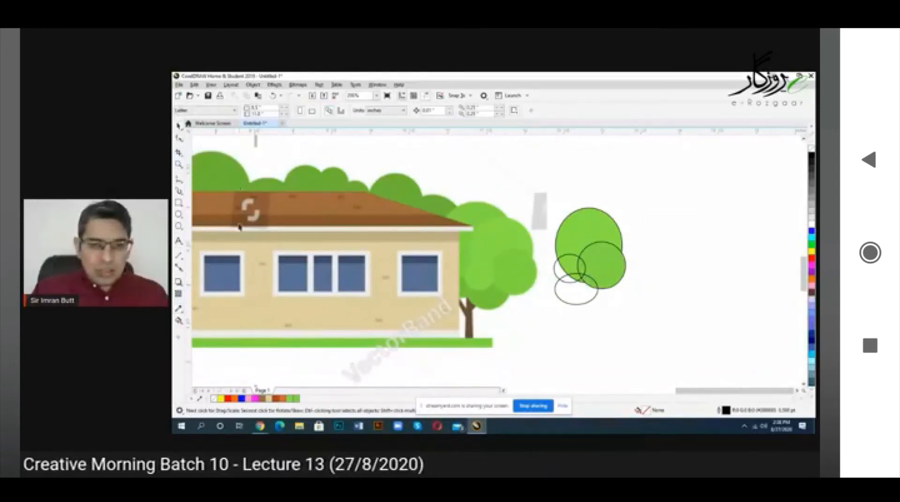
- Fill the bottom foliage ellipse with the darker green sampled from the lower part of the reference tree
{"action": "left_click", "coordinate": [179, 310]}
{"action": "left_click", "coordinate": [497, 295]}
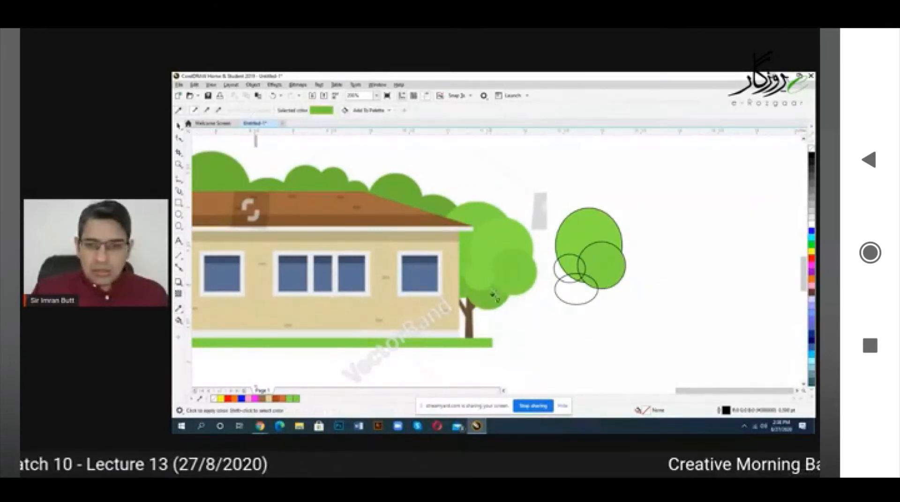
{"action": "left_click", "coordinate": [565, 289]}
{"action": "left_click", "coordinate": [179, 125]}
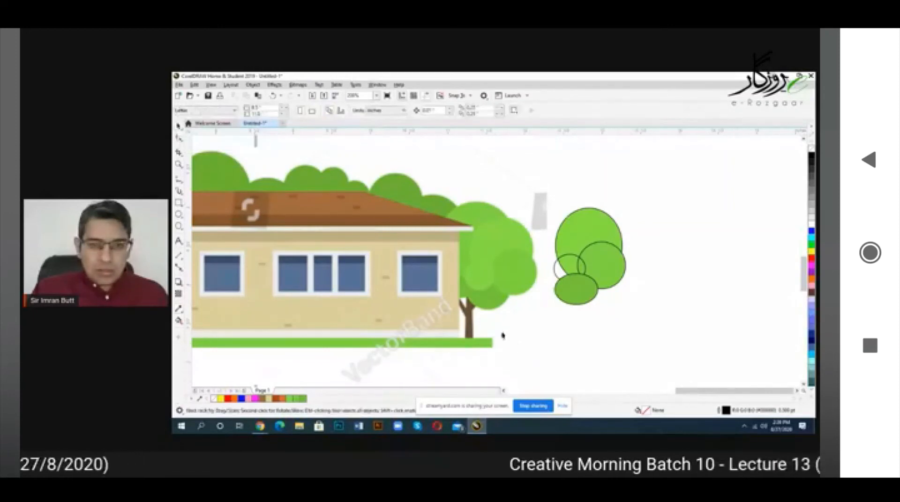
- Remove the outlines from the four foliage ellipses
{"action": "left_click", "coordinate": [503, 336]}
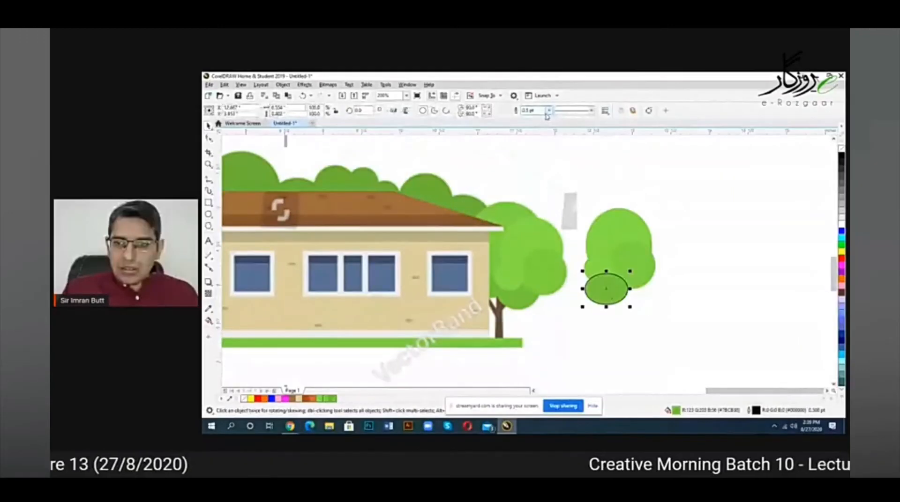
{"action": "left_click", "coordinate": [548, 112]}
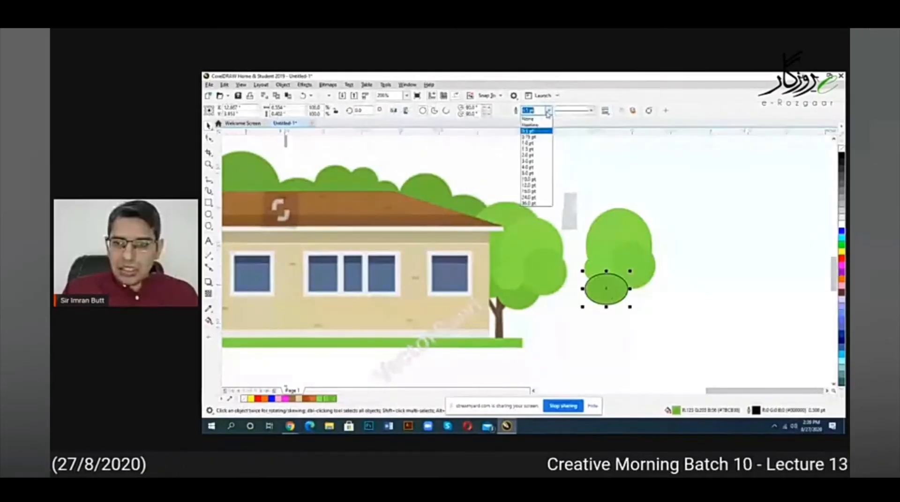
{"action": "left_click", "coordinate": [528, 118]}
{"action": "left_click", "coordinate": [693, 195]}
- Try moving the largest foliage ellipse away from the other ungrouped ellipses, and undo the move
{"action": "left_click_drag", "start_coordinate": [701, 172], "coordinate": [569, 337]}
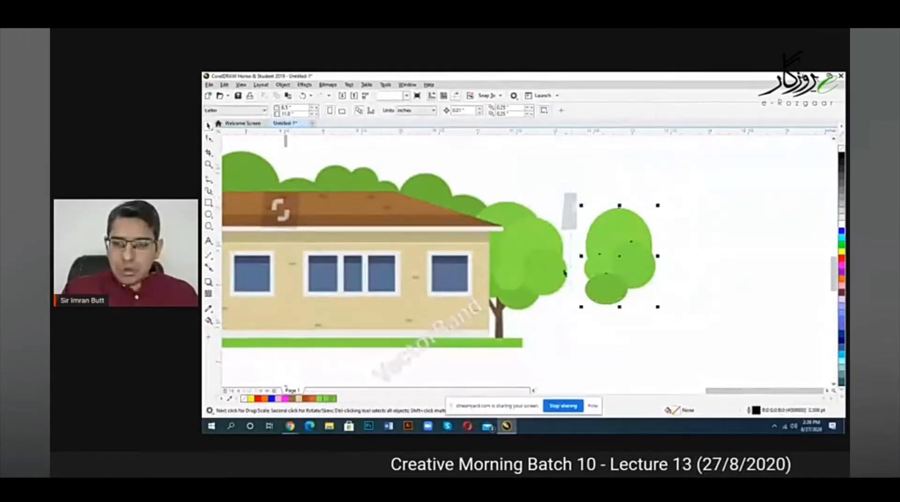
{"action": "scroll", "coordinate": [576, 328], "scroll_direction": "down", "scroll_amount": 2}
{"action": "left_click_drag", "start_coordinate": [619, 222], "coordinate": [565, 296]}
{"action": "left_click", "coordinate": [689, 282]}
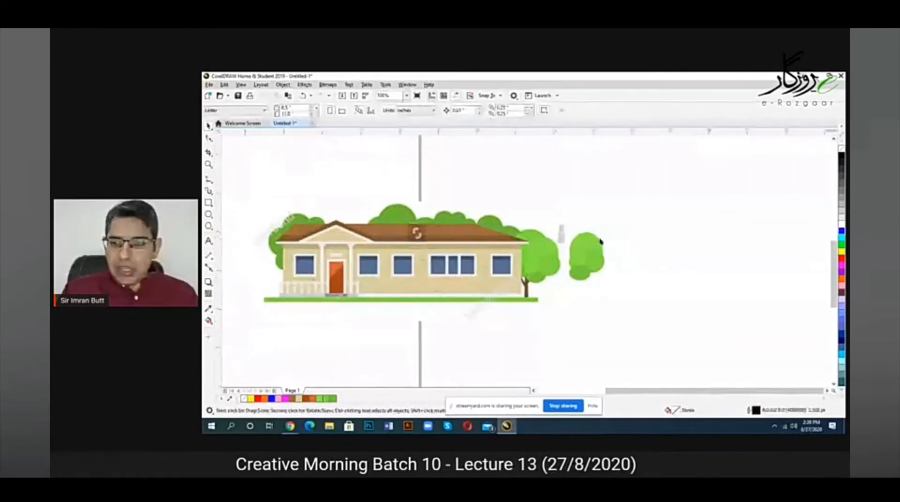
{"action": "left_click_drag", "start_coordinate": [581, 239], "coordinate": [645, 208]}
{"action": "key", "text": "ctrl+z"}
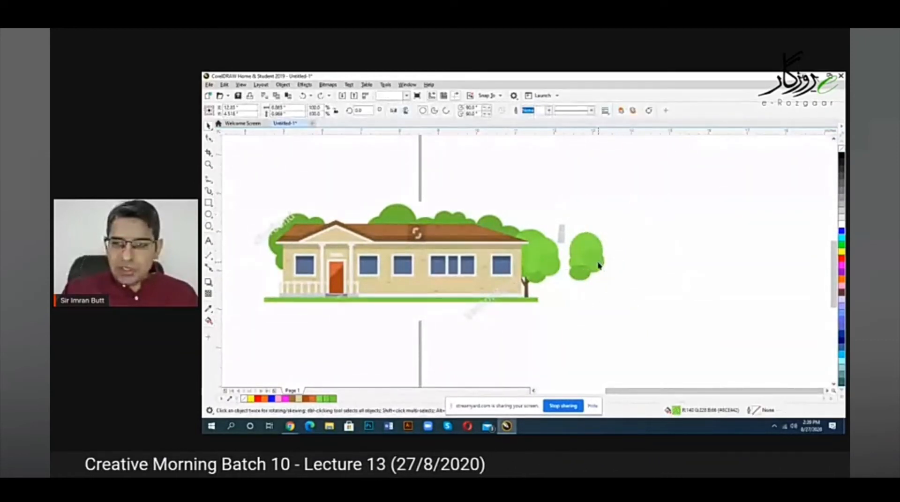
{"action": "key", "text": "Escape"}
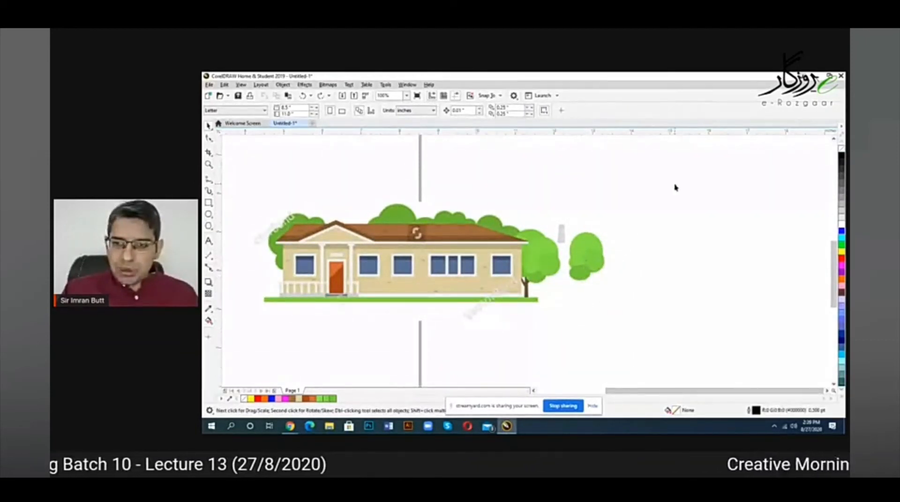
- Group the four foliage ellipses and move the group farther to the right of the reference house
{"action": "left_click_drag", "start_coordinate": [675, 185], "coordinate": [564, 310]}
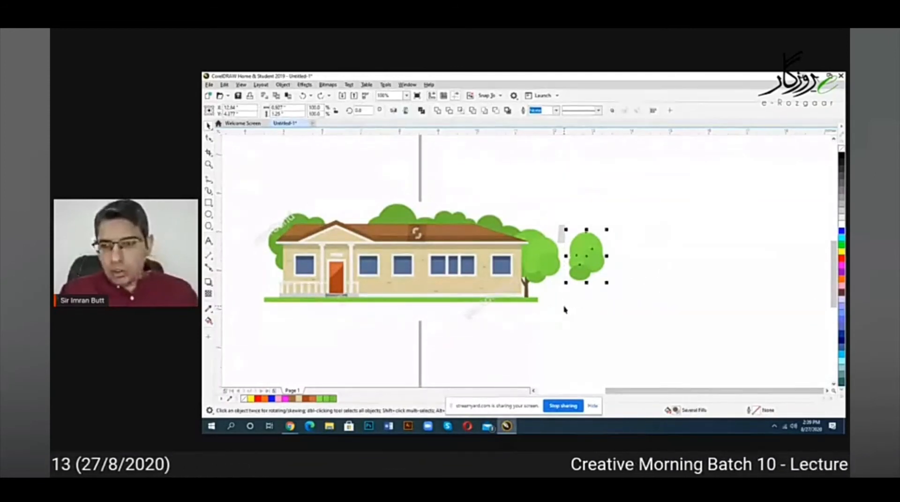
{"action": "key", "text": "ctrl+g"}
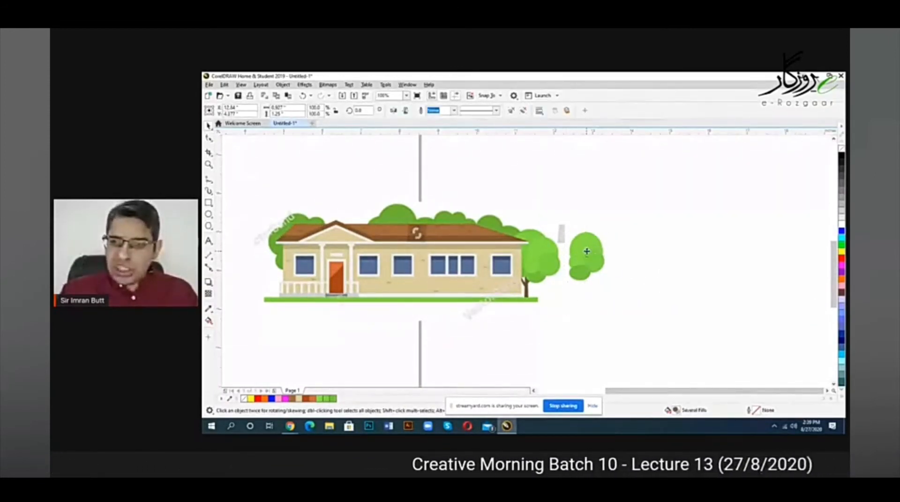
{"action": "left_click_drag", "start_coordinate": [586, 251], "coordinate": [678, 206]}
{"action": "left_click", "coordinate": [755, 216]}
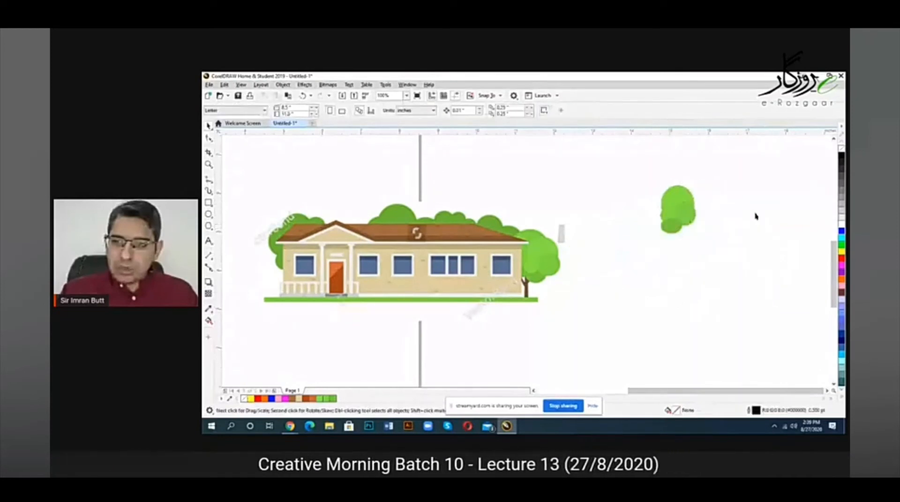
{"action": "left_click", "coordinate": [679, 212]}
{"action": "left_click_drag", "start_coordinate": [683, 209], "coordinate": [646, 226]}
{"action": "left_click", "coordinate": [713, 234]}
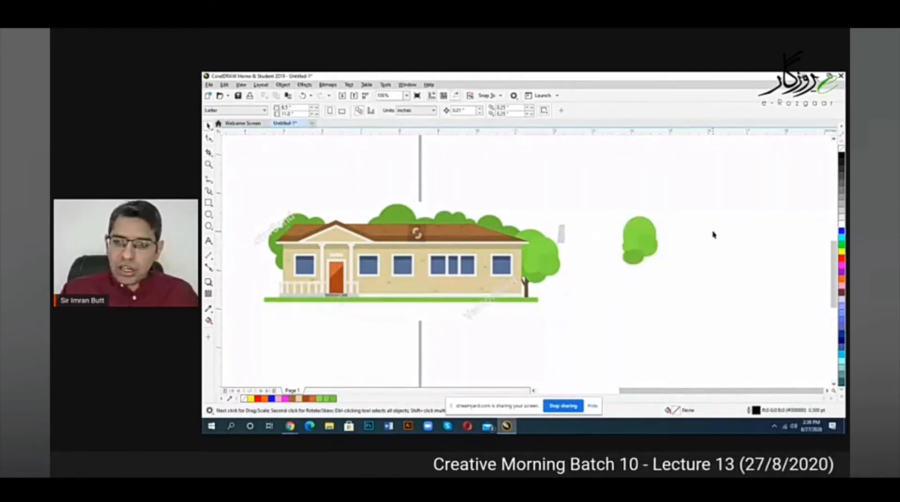
{"action": "left_click_drag", "start_coordinate": [610, 272], "coordinate": [596, 292]}
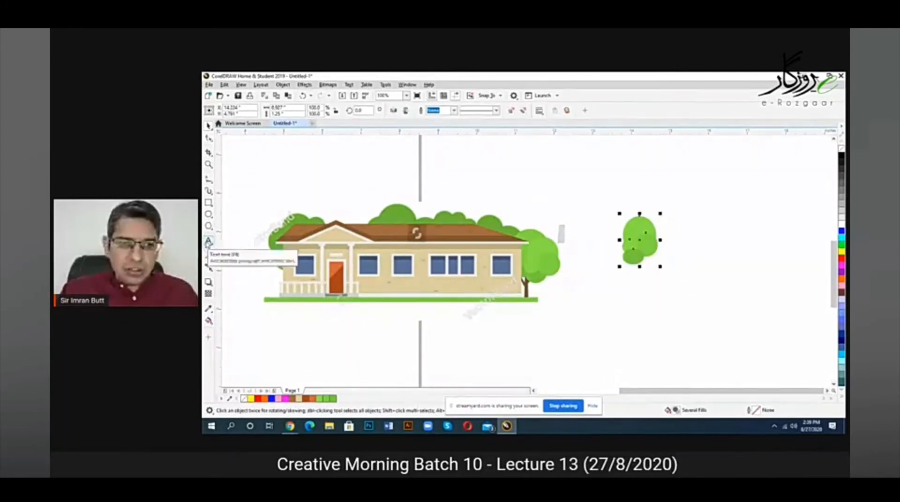
- Add the text "CONTROL G" in Arial, enlarge it to more than twice its size and place it above the foliage
{"action": "left_click", "coordinate": [209, 241]}
{"action": "left_click", "coordinate": [564, 303]}
{"action": "type", "text": "CONTROL G"}
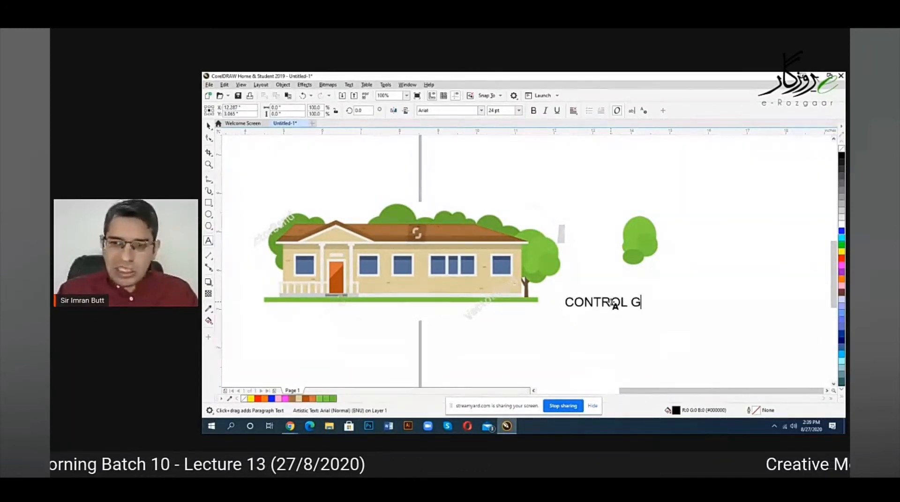
{"action": "left_click", "coordinate": [209, 126]}
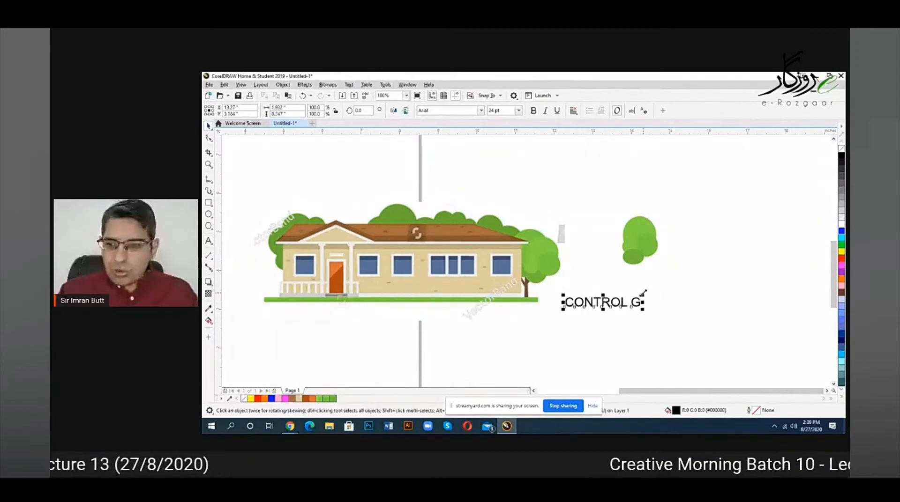
{"action": "left_click_drag", "start_coordinate": [642, 296], "coordinate": [745, 261]}
{"action": "left_click_drag", "start_coordinate": [703, 306], "coordinate": [691, 169]}
{"action": "left_click_drag", "start_coordinate": [638, 266], "coordinate": [618, 278]}
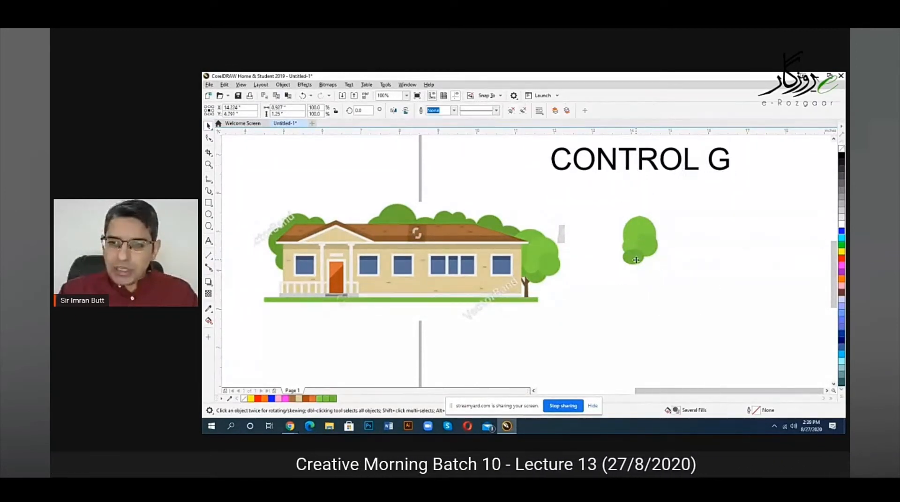
{"action": "key", "text": "ctrl+g"}
{"action": "left_click", "coordinate": [631, 256]}
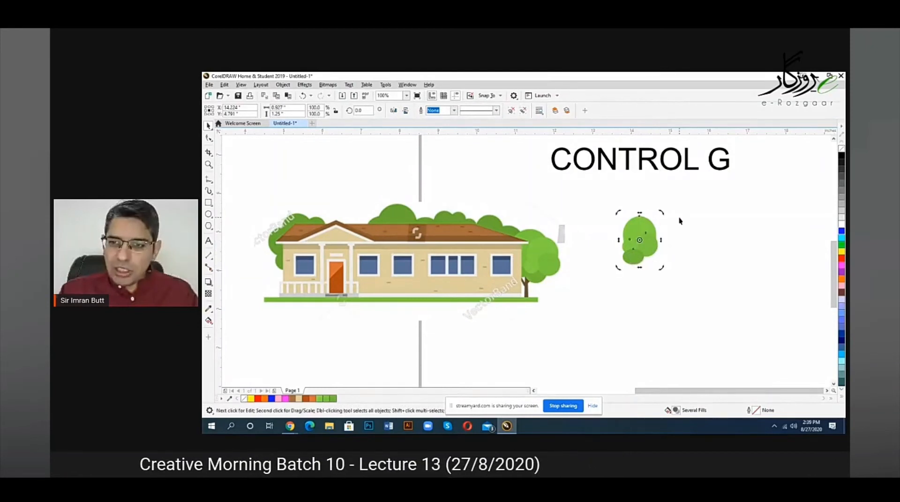
{"action": "left_click", "coordinate": [664, 192]}
- Duplicate the CONTROL G text below the foliage and change the copy to "CONTROL U"
{"action": "left_click", "coordinate": [651, 170]}
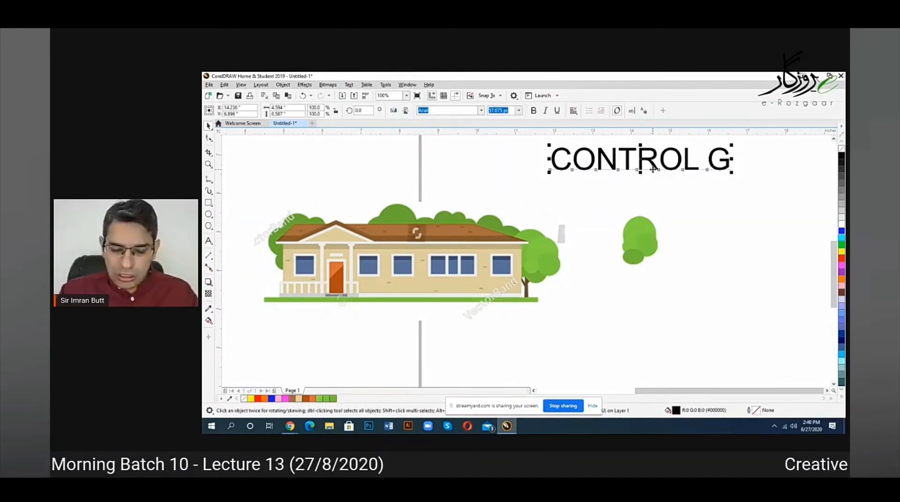
{"action": "left_click_drag", "start_coordinate": [653, 169], "coordinate": [643, 318]}
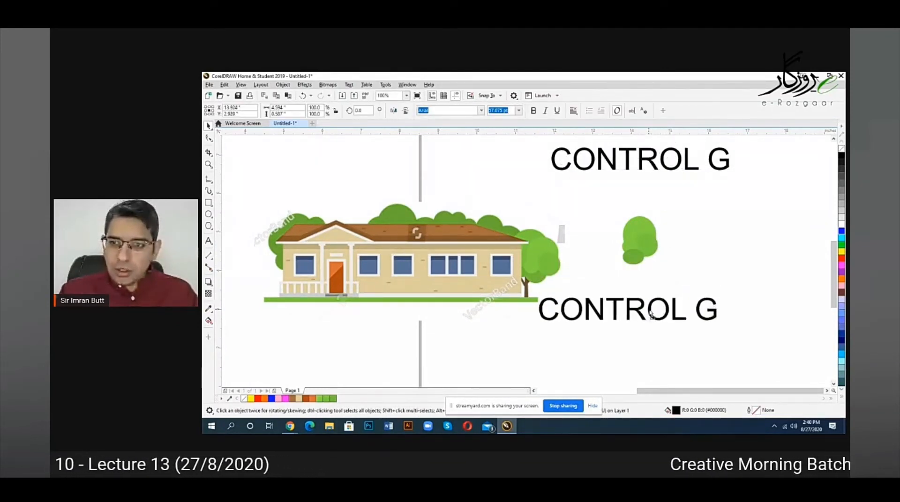
{"action": "double_click", "coordinate": [701, 312]}
{"action": "type", "text": "U"}
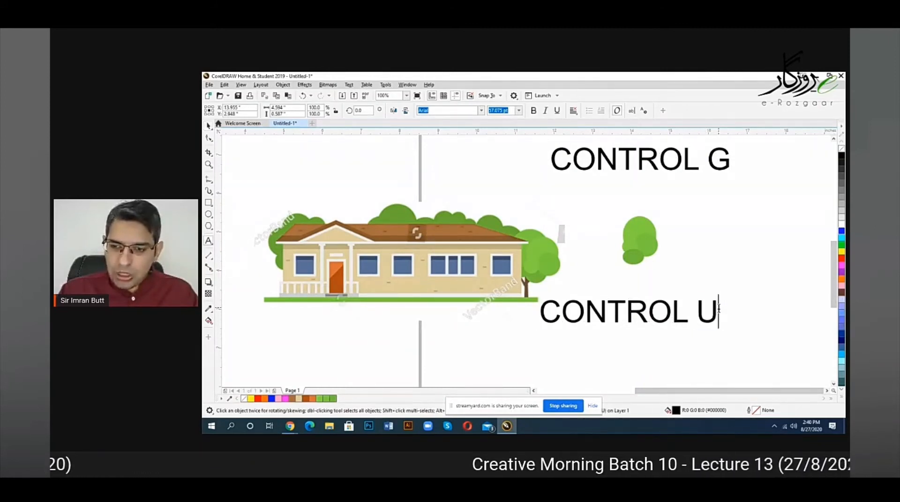
{"action": "left_click", "coordinate": [209, 126]}
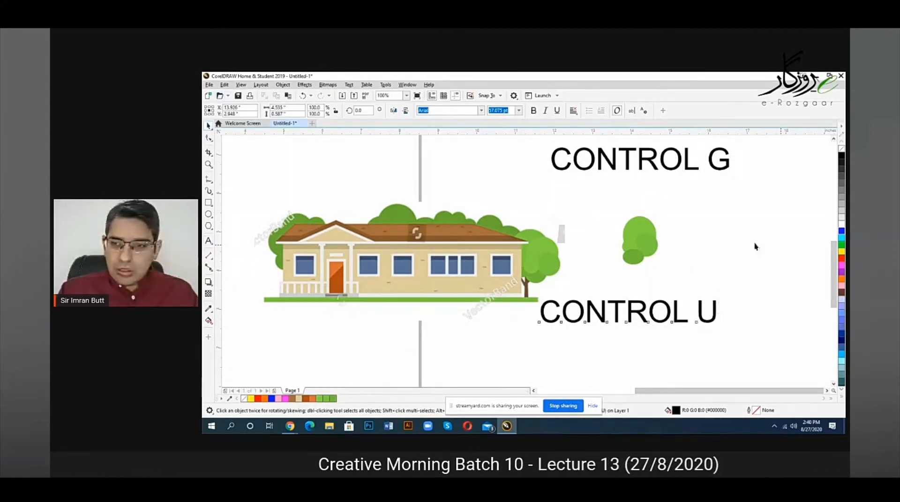
- Ungroup the foliage and move its ellipses apart, and undo those moves
{"action": "left_click", "coordinate": [641, 238]}
{"action": "key", "text": "ctrl+u"}
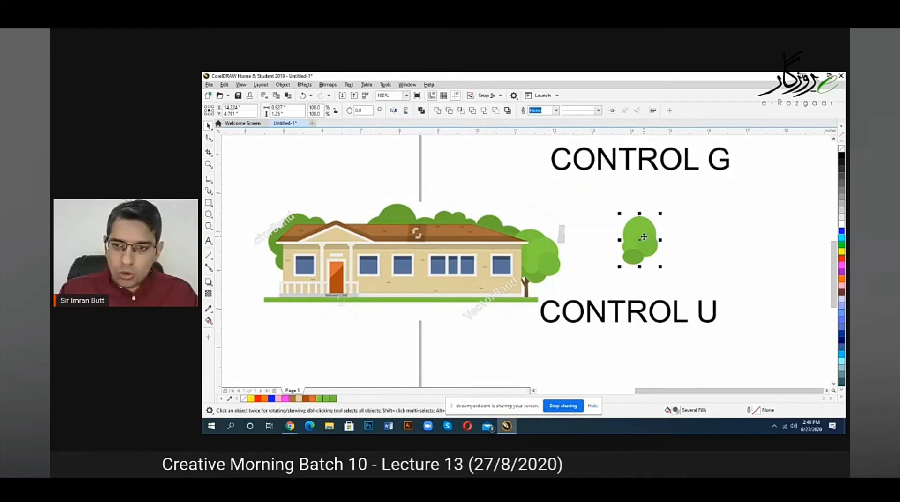
{"action": "left_click", "coordinate": [687, 237]}
{"action": "left_click_drag", "start_coordinate": [651, 241], "coordinate": [682, 245]}
{"action": "left_click_drag", "start_coordinate": [645, 238], "coordinate": [603, 268]}
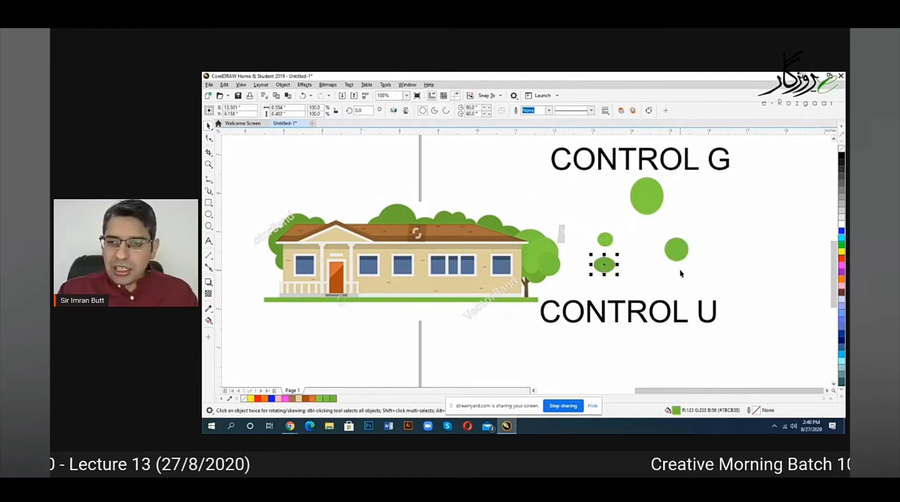
{"action": "key", "text": "ctrl+z"}
{"action": "key", "text": "ctrl+z"}
{"action": "key", "text": "ctrl+z"}
{"action": "key", "text": "ctrl+z"}
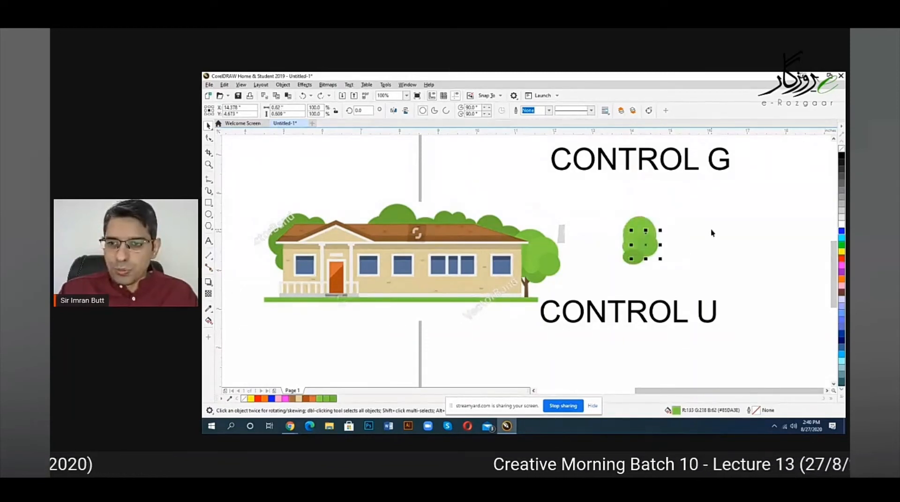
- Group the four foliage ellipses into one object again
{"action": "left_click", "coordinate": [715, 223]}
{"action": "left_click_drag", "start_coordinate": [704, 201], "coordinate": [564, 286]}
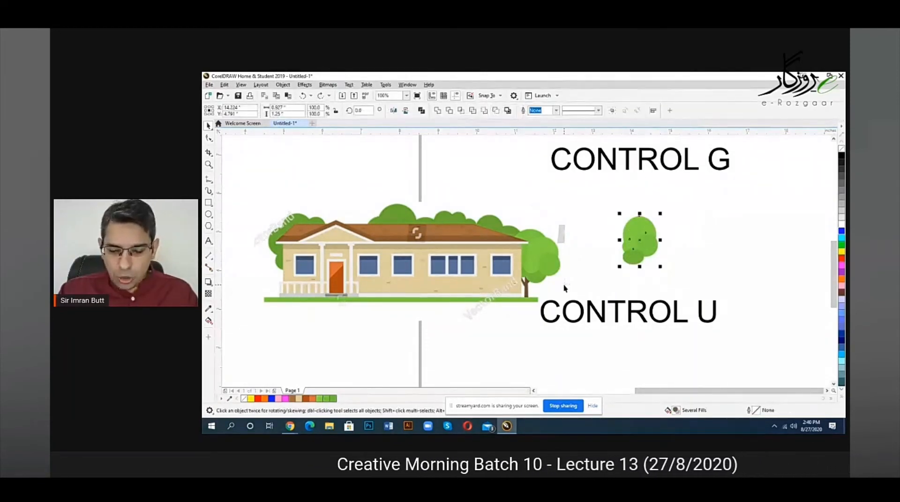
{"action": "key", "text": "ctrl+g"}
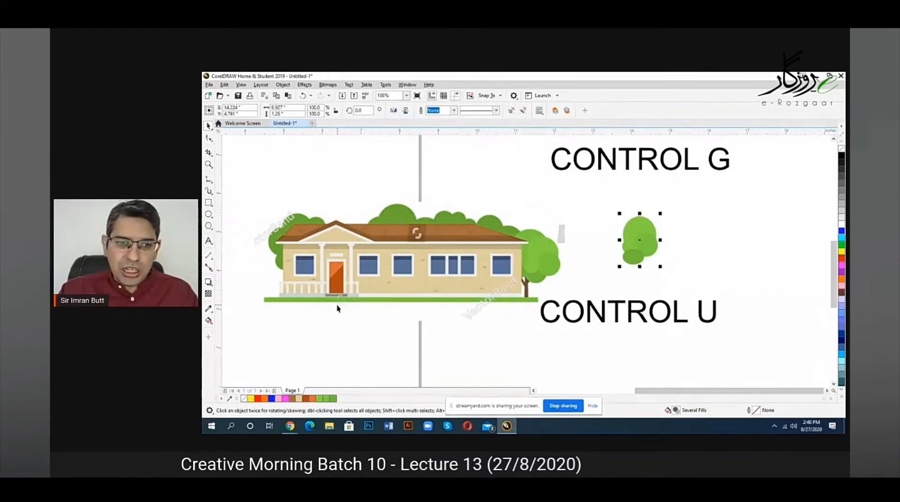
- Draw a thin rectangle about 7.1 inches wide over the green ground strip beneath the reference house
{"action": "scroll", "coordinate": [506, 267], "scroll_direction": "up", "scroll_amount": 2}
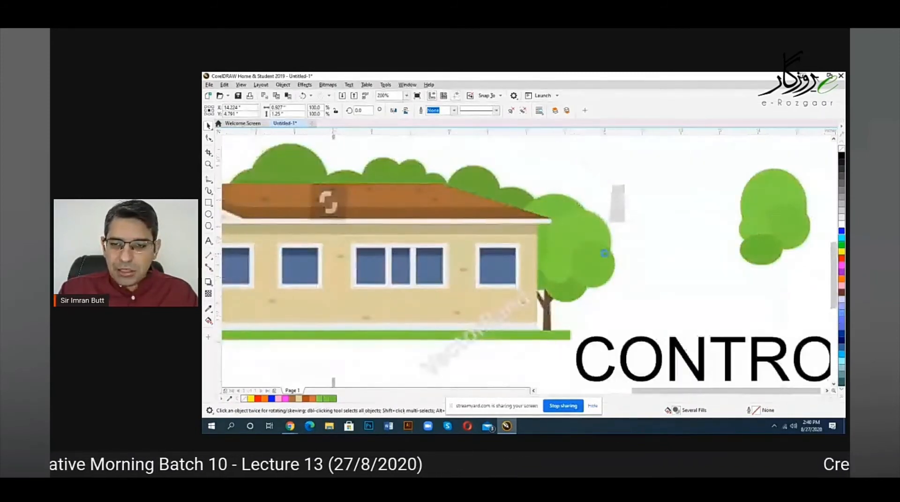
{"action": "scroll", "coordinate": [325, 282], "scroll_direction": "down", "scroll_amount": 2}
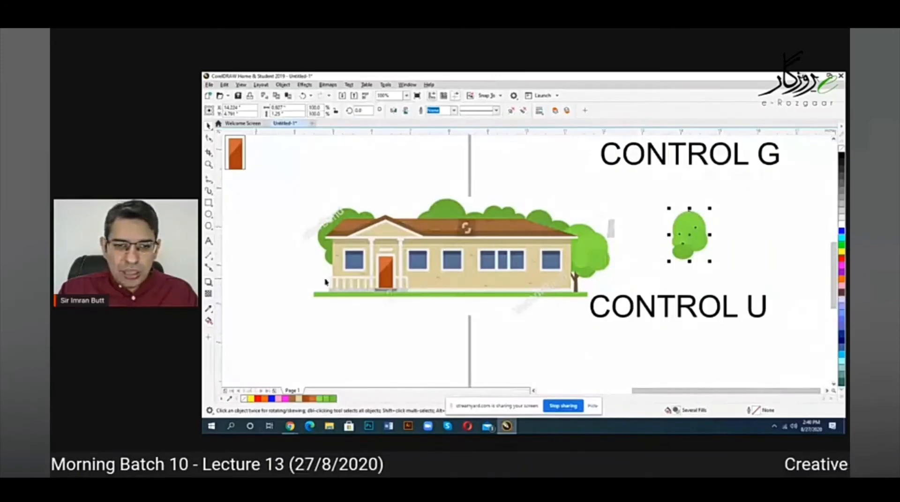
{"action": "left_click", "coordinate": [209, 204]}
{"action": "left_click_drag", "start_coordinate": [313, 293], "coordinate": [589, 299]}
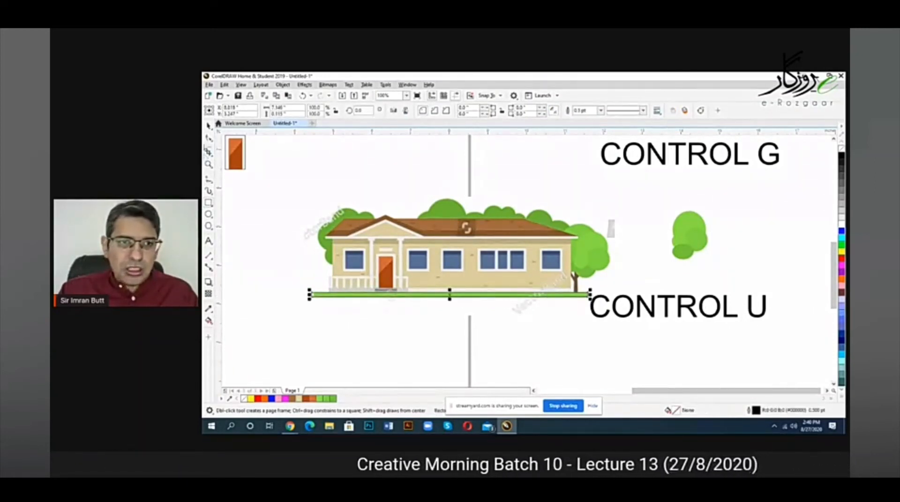
{"action": "left_click", "coordinate": [209, 126]}
{"action": "left_click", "coordinate": [487, 283]}
- Trace the triple window with rectangles for its outer frame, its right pane and the dark tops of the right and middle panes
{"action": "scroll", "coordinate": [486, 283], "scroll_direction": "down", "scroll_amount": 2}
{"action": "scroll", "coordinate": [517, 186], "scroll_direction": "up", "scroll_amount": 4}
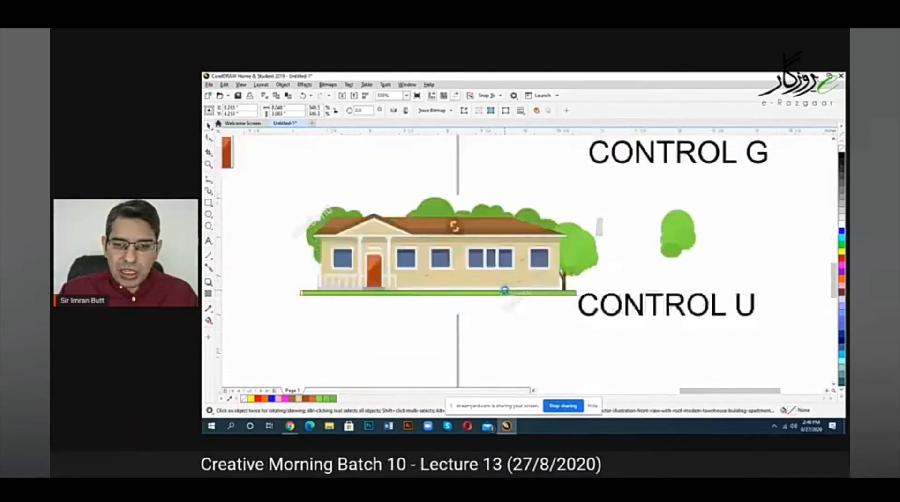
{"action": "left_click", "coordinate": [209, 203]}
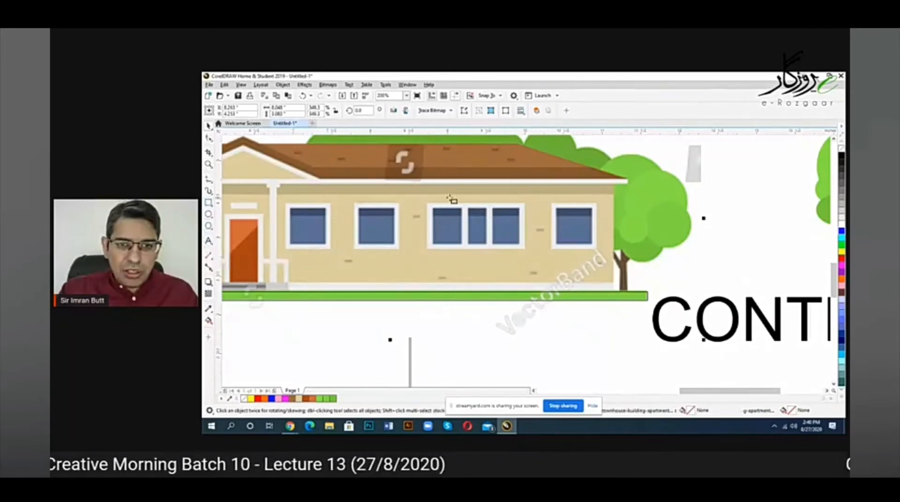
{"action": "left_click_drag", "start_coordinate": [426, 202], "coordinate": [526, 254]}
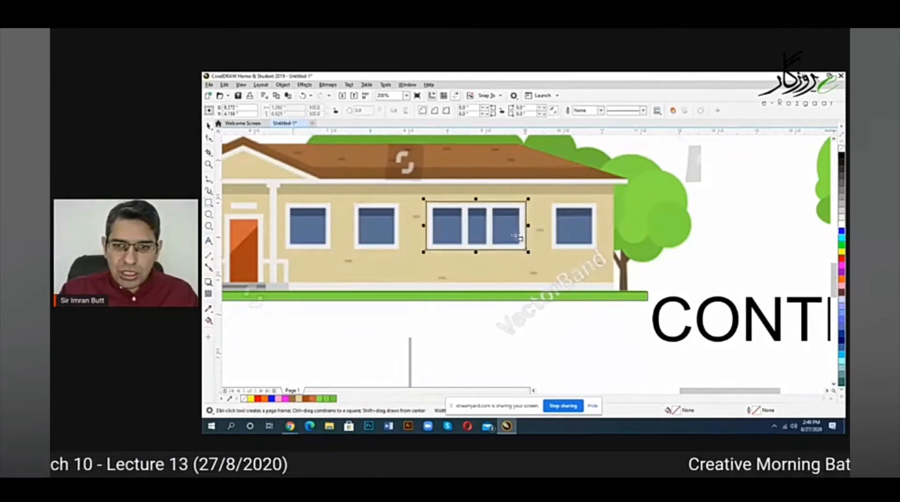
{"action": "scroll", "coordinate": [510, 229], "scroll_direction": "up", "scroll_amount": 2}
{"action": "mouse_move", "coordinate": [478, 193]}
{"action": "left_mouse_down"}
{"action": "mouse_move", "coordinate": [526, 207]}
{"action": "mouse_move", "coordinate": [492, 210]}
{"action": "mouse_move", "coordinate": [527, 261]}
{"action": "left_mouse_up"}
{"action": "mouse_move", "coordinate": [429, 192]}
{"action": "left_mouse_down"}
{"action": "mouse_move", "coordinate": [463, 207]}
{"action": "mouse_move", "coordinate": [444, 239]}
{"action": "mouse_move", "coordinate": [426, 207]}
{"action": "left_mouse_up"}
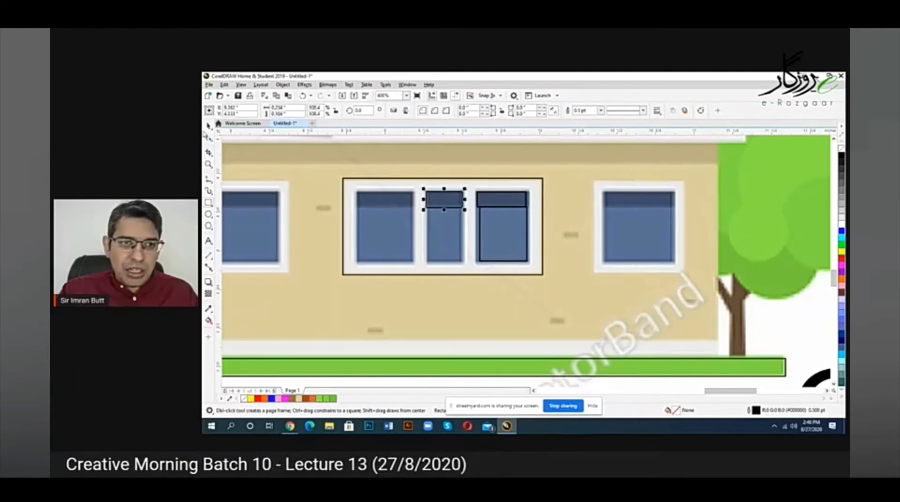
- Move the CONTROL U text up and to the right, past the foliage
{"action": "scroll", "coordinate": [505, 271], "scroll_direction": "down", "scroll_amount": 3}
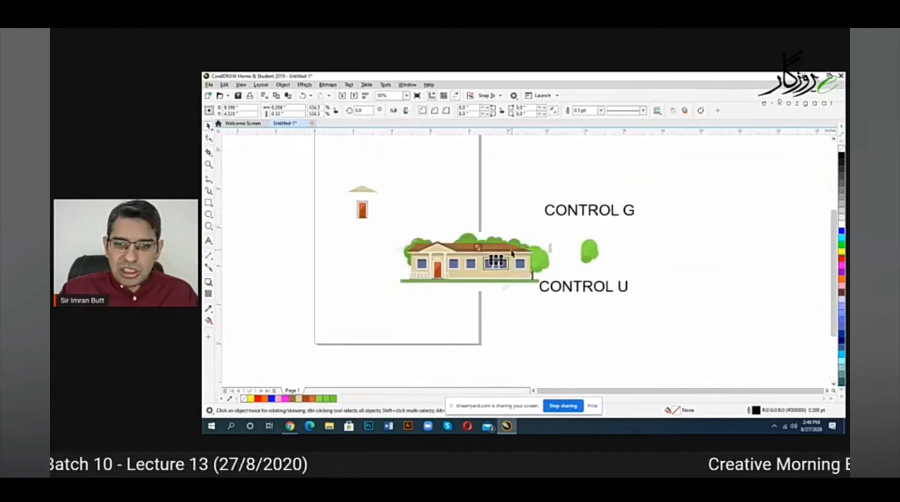
{"action": "scroll", "coordinate": [512, 253], "scroll_direction": "up", "scroll_amount": 1}
{"action": "scroll", "coordinate": [577, 249], "scroll_direction": "down", "scroll_amount": 1}
{"action": "left_click_drag", "start_coordinate": [645, 290], "coordinate": [747, 252]}
- Move the reference house image to the left, off the traced ground strip and window rectangles
{"action": "left_click_drag", "start_coordinate": [536, 278], "coordinate": [473, 278]}
{"action": "left_click", "coordinate": [453, 288]}
{"action": "scroll", "coordinate": [467, 284], "scroll_direction": "up", "scroll_amount": 1}
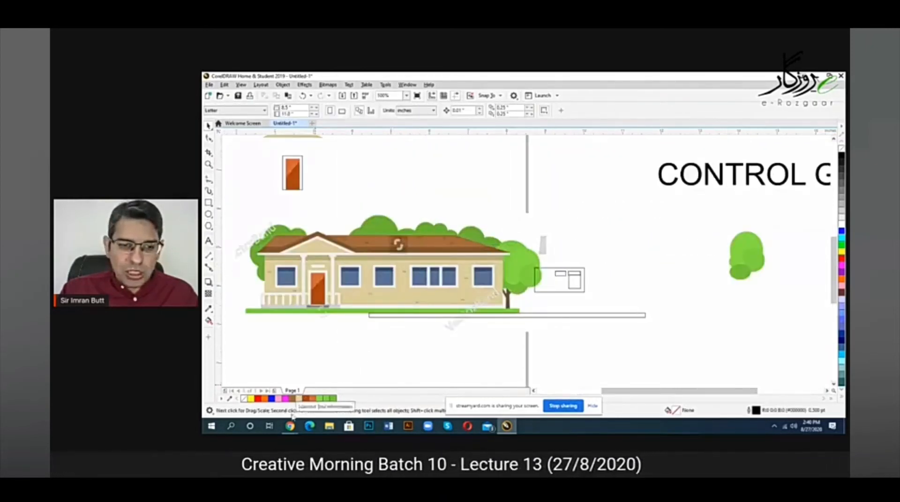
- Switch to the browser and bring up the StreamYard broadcast studio to check the viewers' comments
{"action": "left_click", "coordinate": [242, 389]}
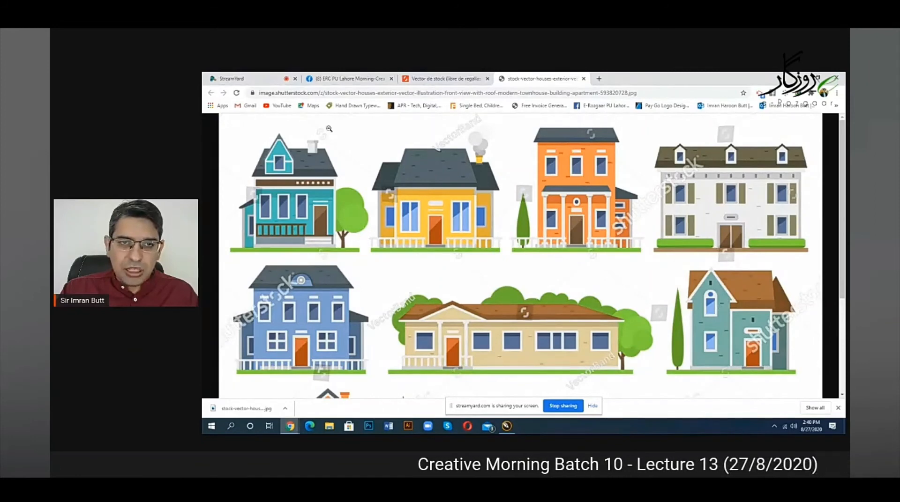
{"action": "key", "text": "ctrl+1"}
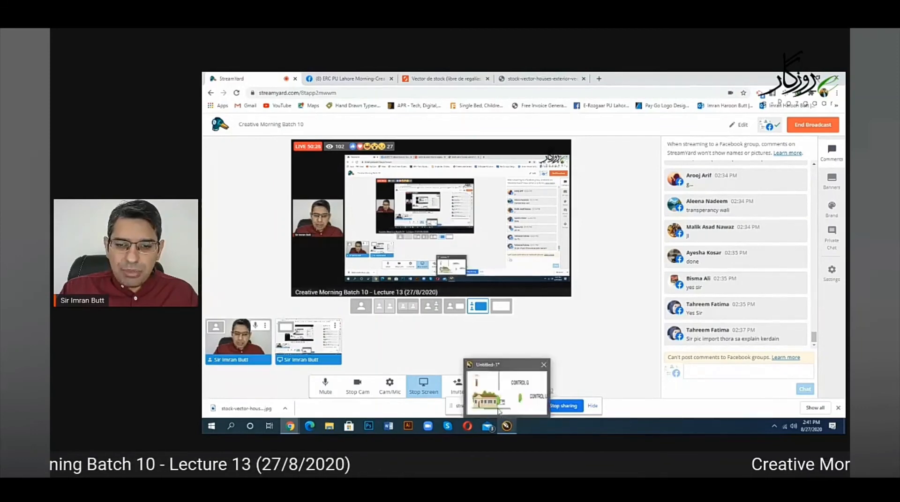
- Switch back to CorelDRAW and delete the reference house image, all traced shapes and the CONTROL G and CONTROL U texts
{"action": "left_click", "coordinate": [507, 426]}
{"action": "scroll", "coordinate": [497, 315], "scroll_direction": "down", "scroll_amount": 4}
{"action": "left_click_drag", "start_coordinate": [398, 225], "coordinate": [662, 338]}
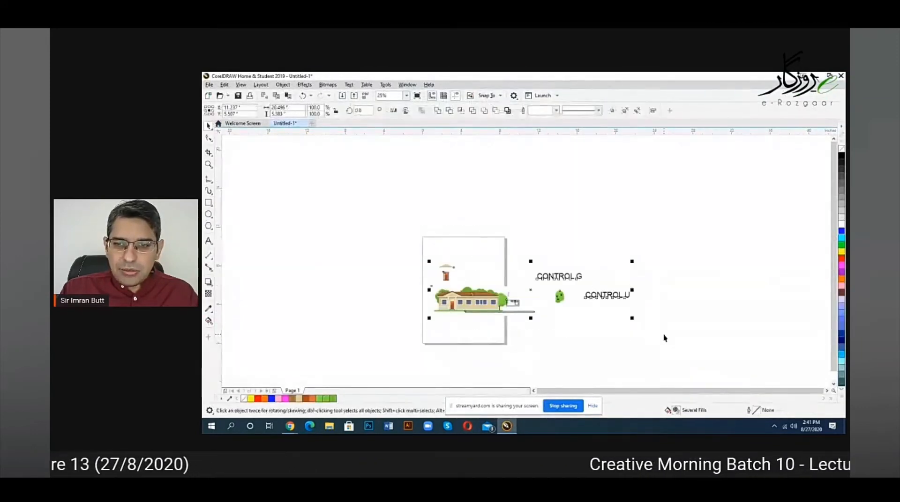
{"action": "key", "text": "Delete"}
{"action": "scroll", "coordinate": [524, 321], "scroll_direction": "up", "scroll_amount": 2}
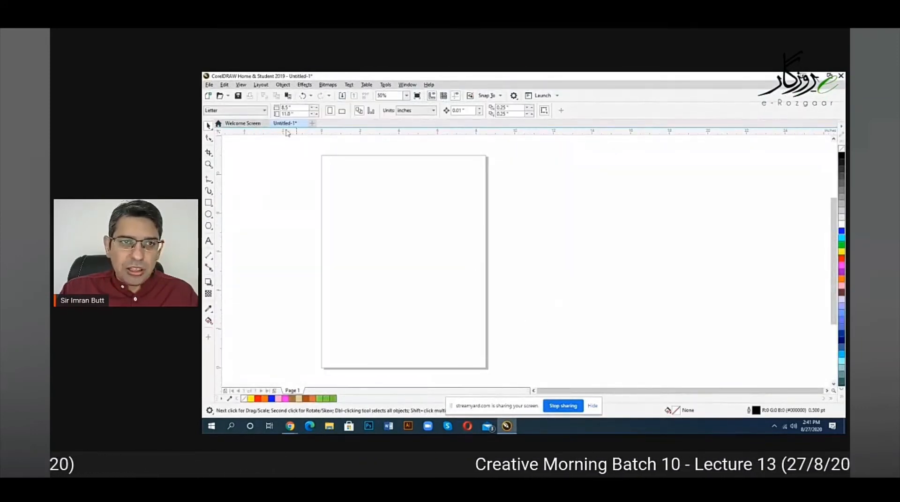
- Import the stock houses image from the Desktop, enlarge it to about 12.2 by 8.8 inches and shift it down and right
{"action": "left_click", "coordinate": [209, 85]}
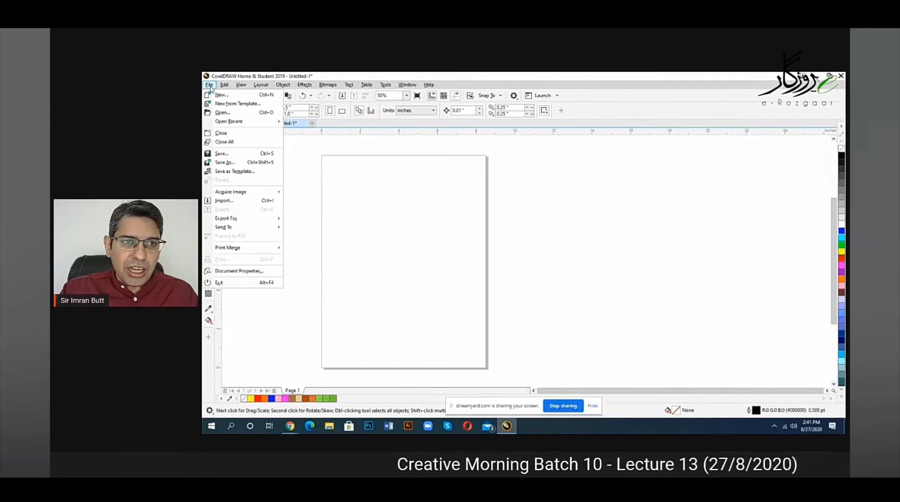
{"action": "left_click", "coordinate": [230, 202]}
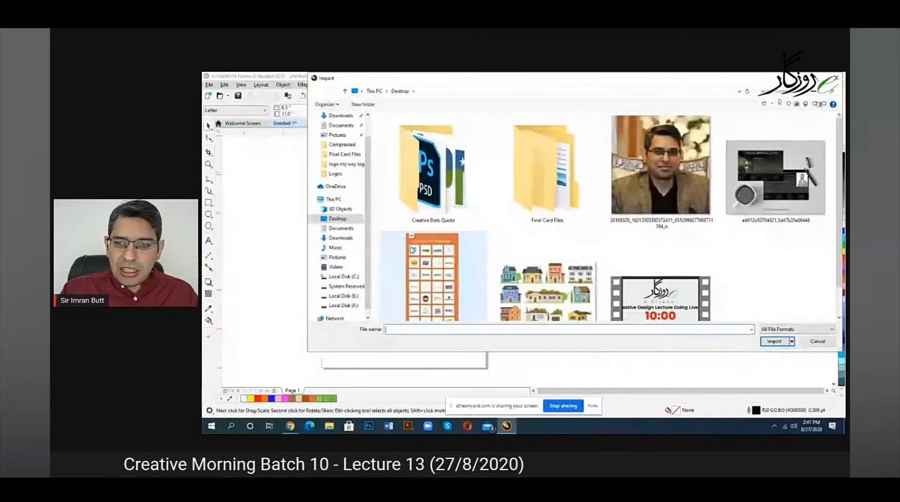
{"action": "double_click", "coordinate": [511, 286]}
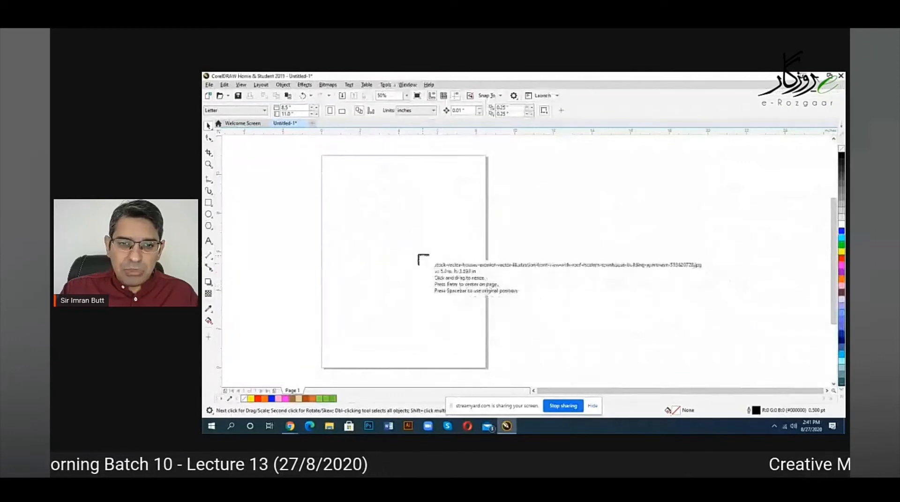
{"action": "left_click", "coordinate": [342, 213]}
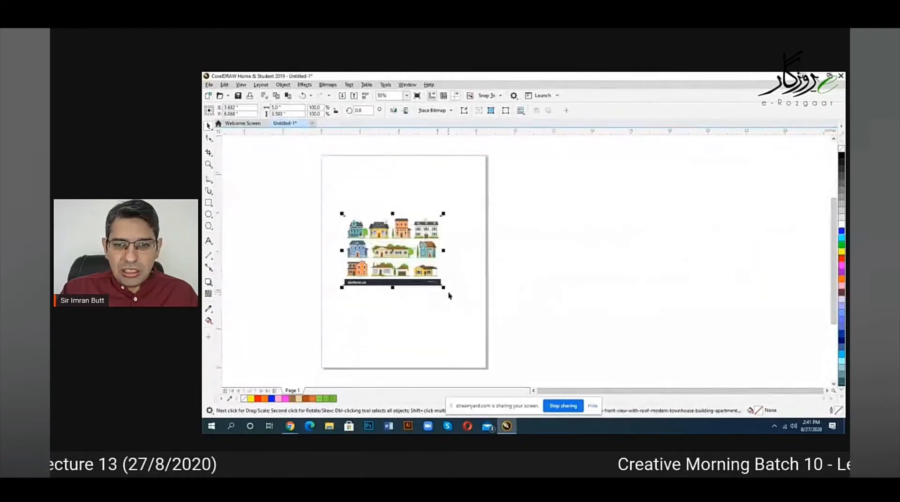
{"action": "left_click_drag", "start_coordinate": [444, 288], "coordinate": [536, 339]}
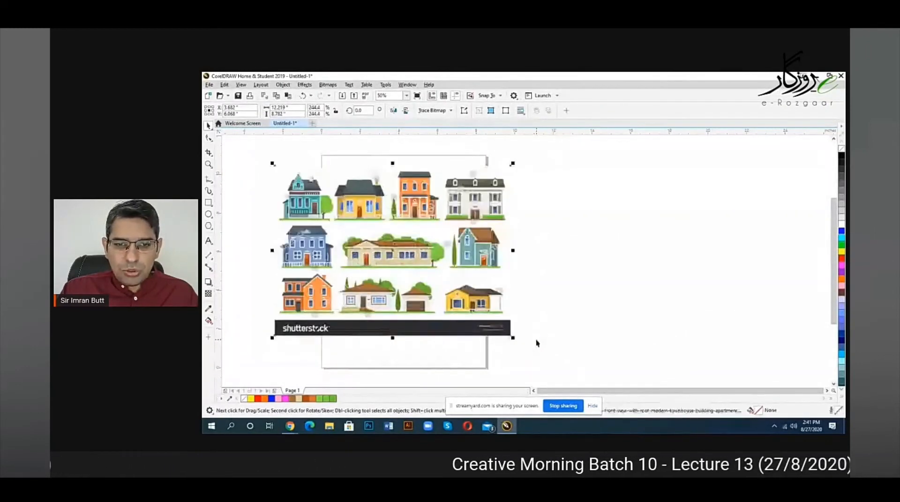
{"action": "left_click_drag", "start_coordinate": [479, 319], "coordinate": [510, 341]}
- Crop the imported image to the yellow house with the dark roof and porch
{"action": "scroll", "coordinate": [510, 341], "scroll_direction": "up", "scroll_amount": 2}
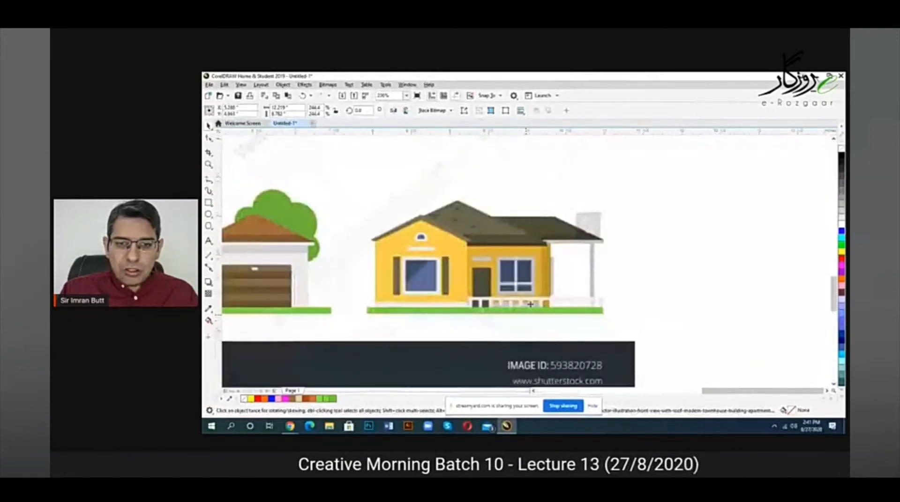
{"action": "scroll", "coordinate": [536, 283], "scroll_direction": "down", "scroll_amount": 1}
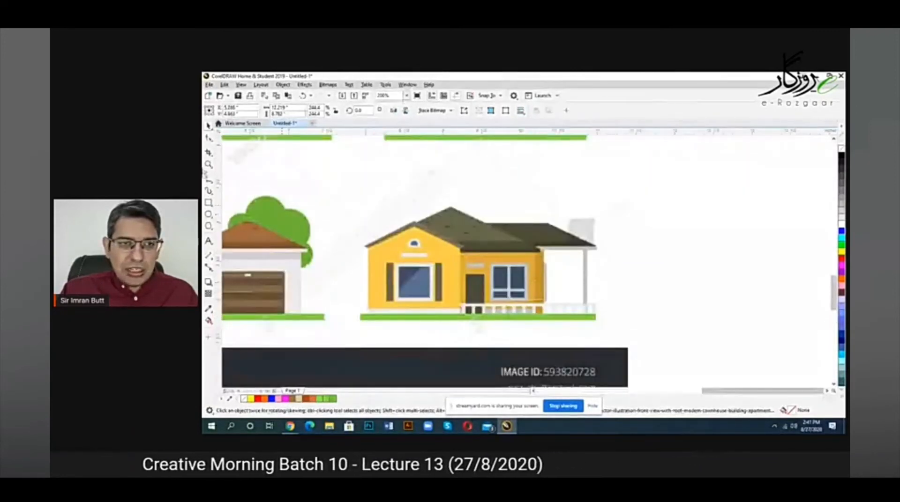
{"action": "left_click", "coordinate": [208, 152]}
{"action": "left_click_drag", "start_coordinate": [341, 179], "coordinate": [615, 343]}
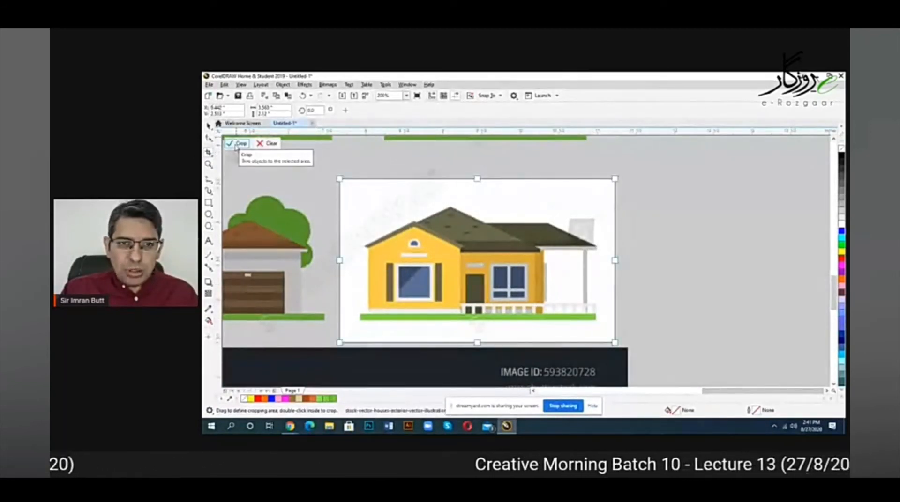
{"action": "left_click", "coordinate": [240, 143]}
{"action": "scroll", "coordinate": [555, 230], "scroll_direction": "down", "scroll_amount": 2}
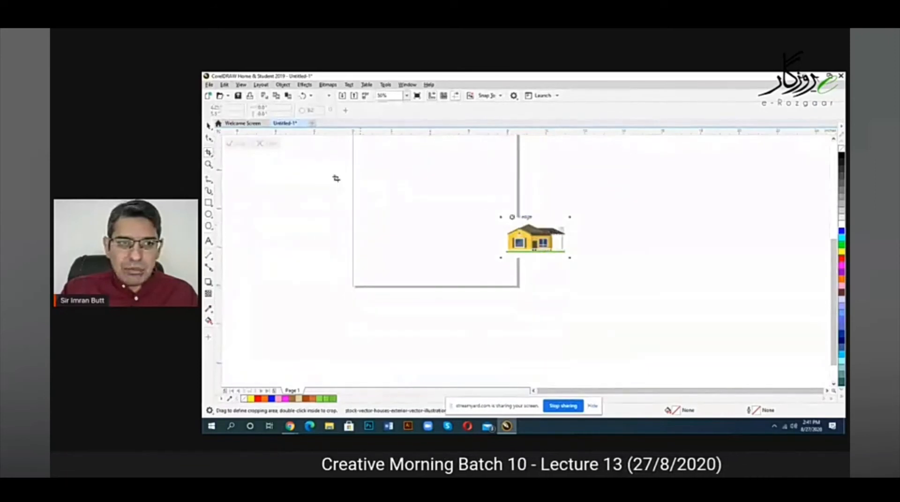
- Move the cropped yellow house onto the upper part of the page and scale it to about 7.2 by 4.3 inches
{"action": "left_click", "coordinate": [209, 126]}
{"action": "scroll", "coordinate": [537, 334], "scroll_direction": "down", "scroll_amount": 1}
{"action": "left_click_drag", "start_coordinate": [538, 287], "coordinate": [482, 236]}
{"action": "scroll", "coordinate": [485, 245], "scroll_direction": "up", "scroll_amount": 2}
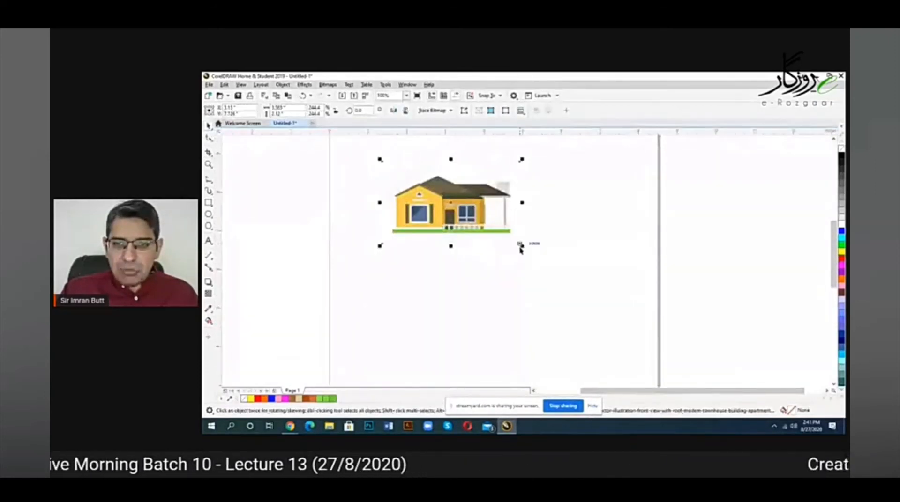
{"action": "left_click_drag", "start_coordinate": [523, 248], "coordinate": [635, 311]}
{"action": "left_click_drag", "start_coordinate": [498, 254], "coordinate": [610, 333]}
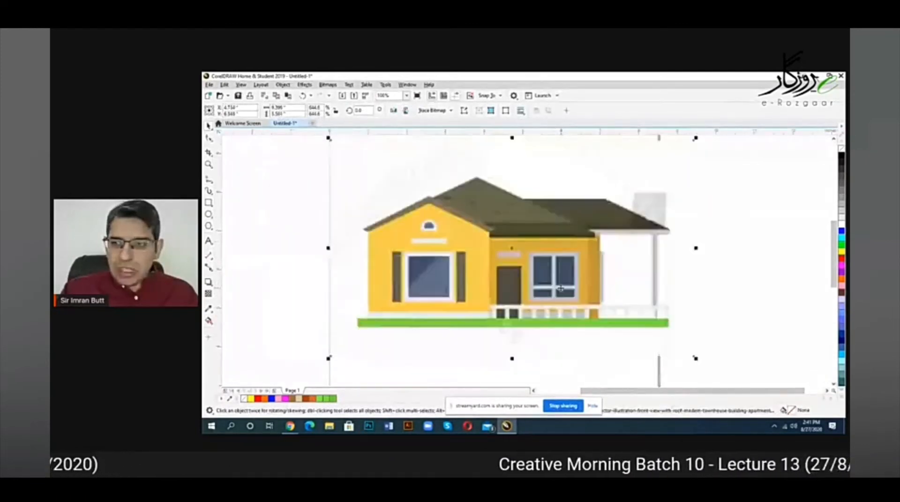
{"action": "left_click_drag", "start_coordinate": [695, 138], "coordinate": [657, 192]}
{"action": "left_click_drag", "start_coordinate": [472, 284], "coordinate": [444, 277]}
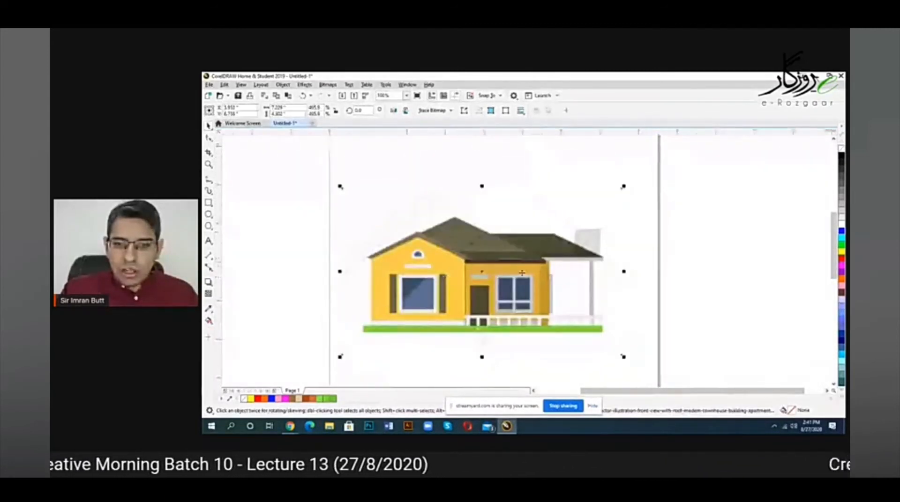
{"action": "scroll", "coordinate": [487, 238], "scroll_direction": "down", "scroll_amount": 2}
{"action": "scroll", "coordinate": [487, 263], "scroll_direction": "up", "scroll_amount": 2}
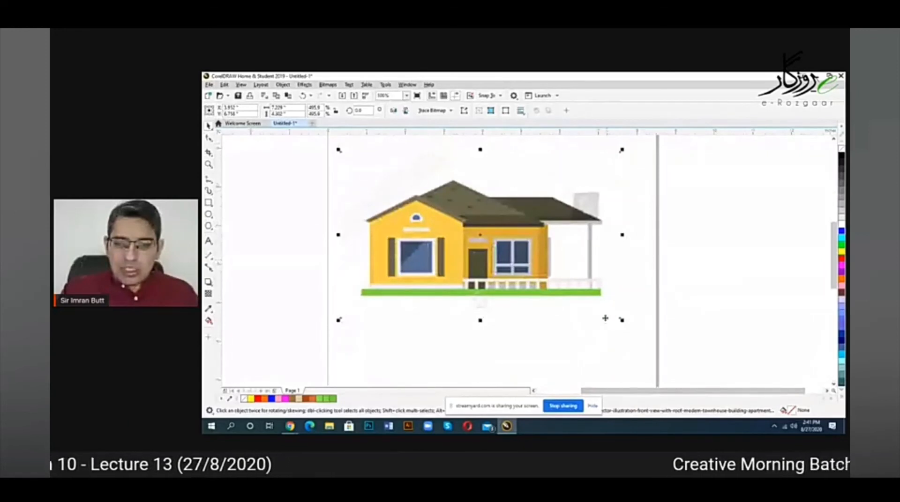
{"action": "left_click", "coordinate": [555, 358]}
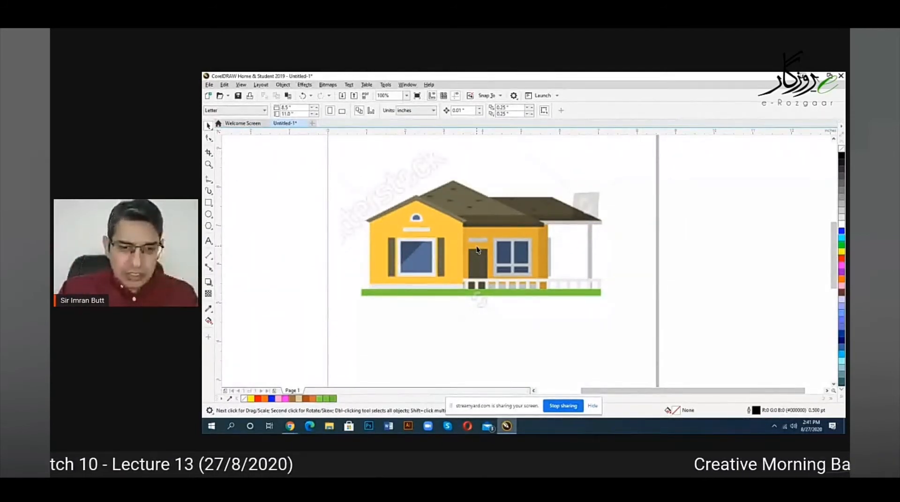
- Switch to the StreamYard studio in the browser and read the viewers' latest comments
{"action": "left_click", "coordinate": [290, 428]}
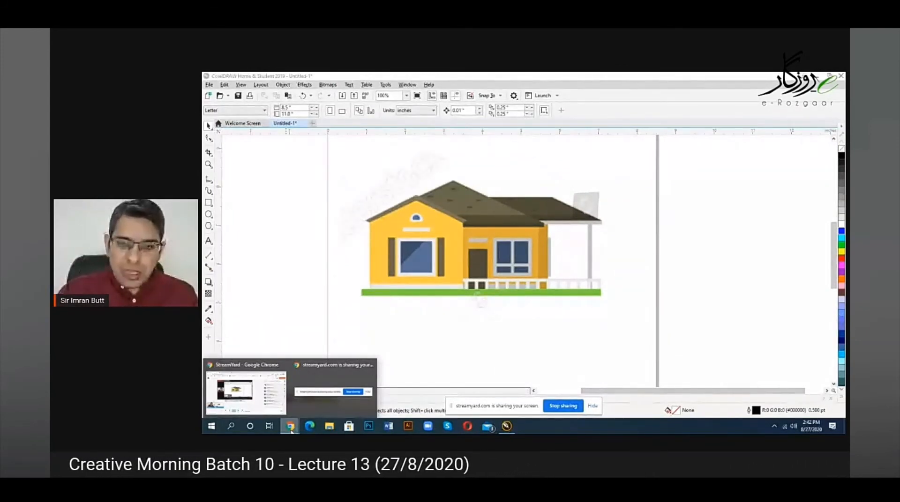
{"action": "left_click", "coordinate": [811, 426]}
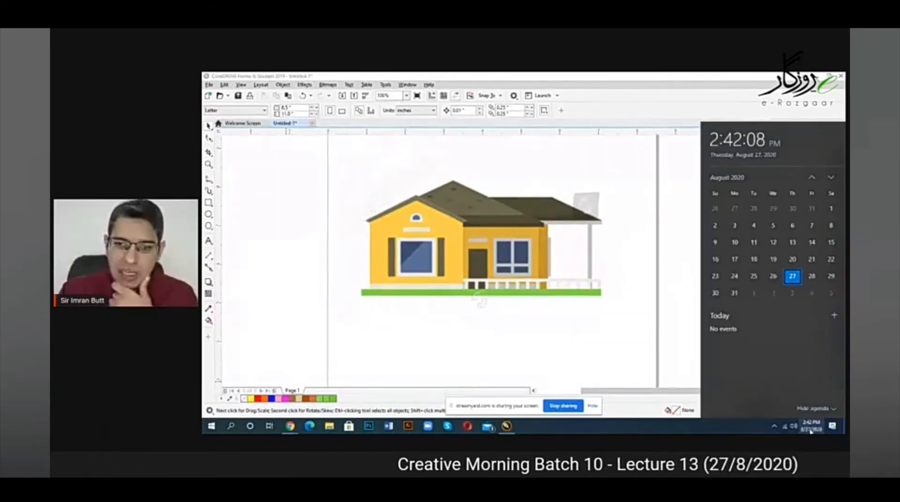
{"action": "left_click", "coordinate": [506, 368]}
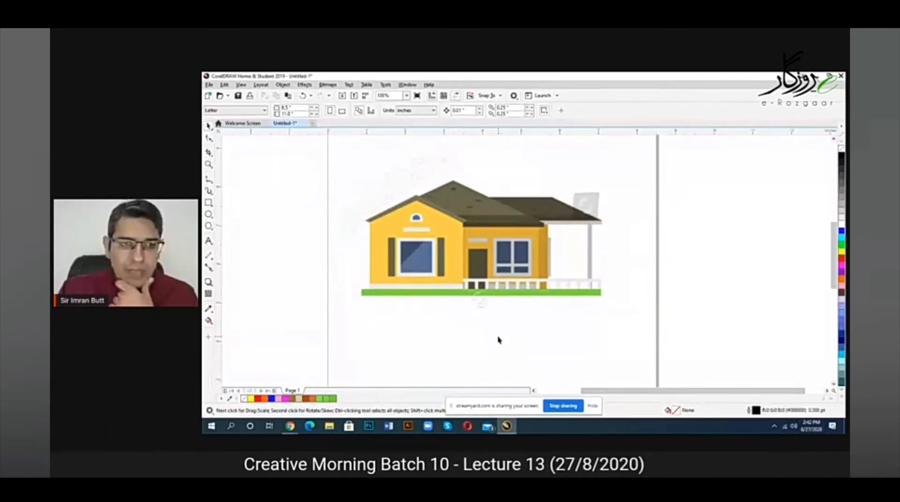
{"action": "mouse_move", "coordinate": [290, 427]}
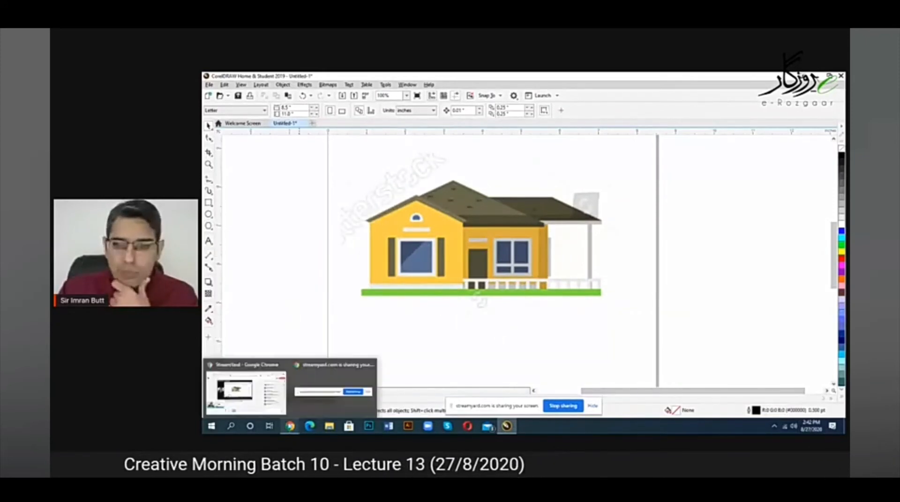
{"action": "left_click", "coordinate": [244, 389]}
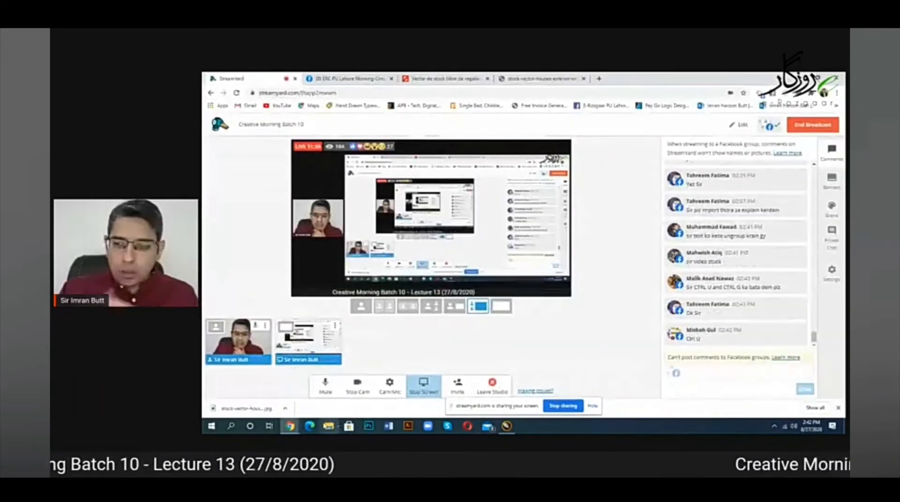
{"action": "mouse_move", "coordinate": [291, 426]}
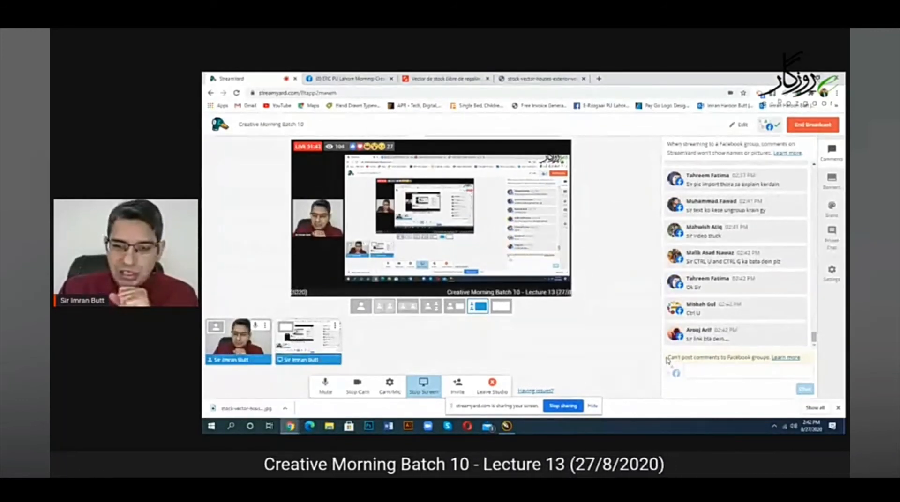
{"action": "mouse_move", "coordinate": [507, 427]}
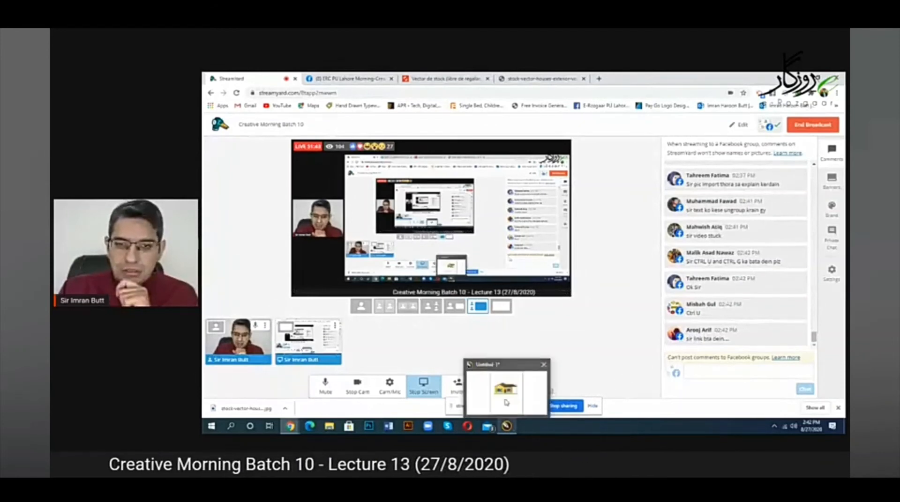
- Return to CorelDRAW and move the yellow house image straight up towards the page's upper edge
{"action": "left_click", "coordinate": [518, 388]}
{"action": "scroll", "coordinate": [458, 208], "scroll_direction": "down", "scroll_amount": 1}
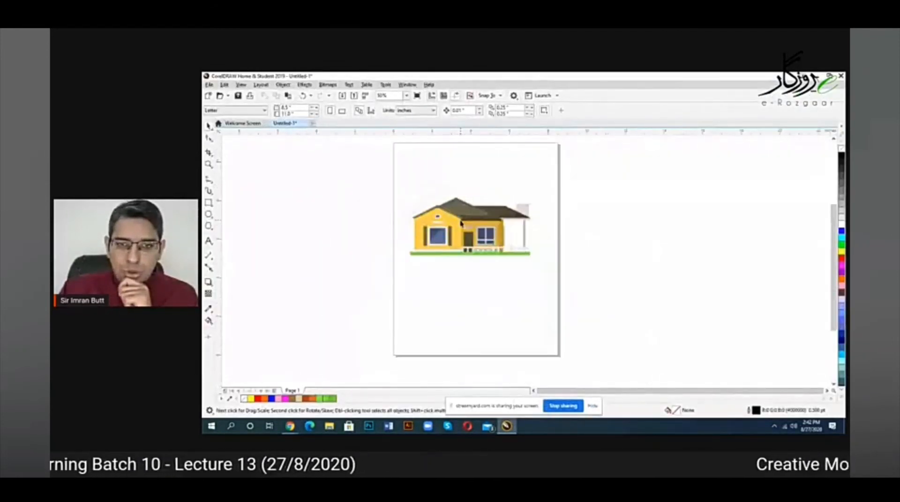
{"action": "left_click_drag", "start_coordinate": [460, 220], "coordinate": [460, 188]}
{"action": "left_click", "coordinate": [478, 252]}
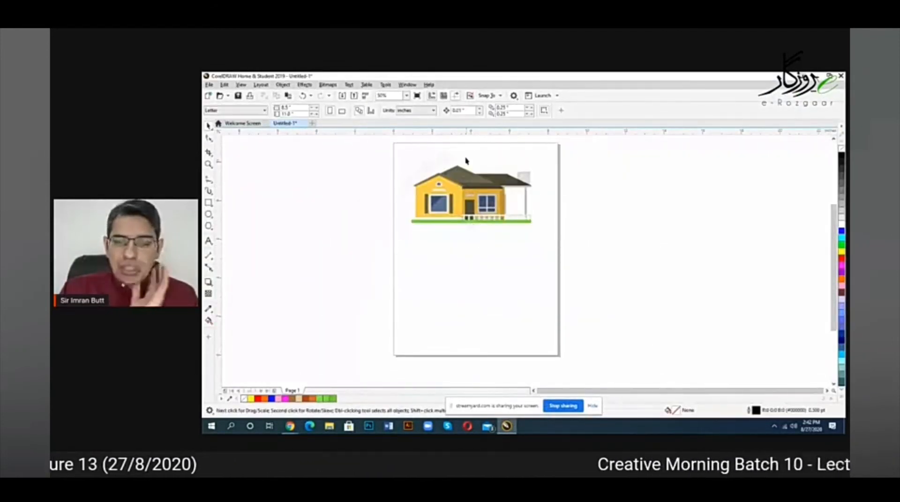
- Draw a two-segment peaked line with the Freehand tool in the empty area below the house, about 5 inches wide and 1.5 high
{"action": "scroll", "coordinate": [468, 161], "scroll_direction": "up", "scroll_amount": 1}
{"action": "scroll", "coordinate": [498, 207], "scroll_direction": "down", "scroll_amount": 1}
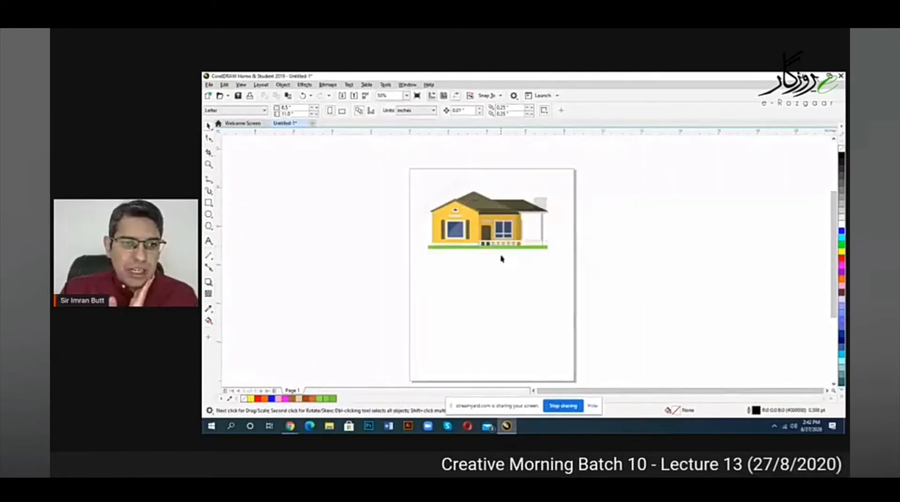
{"action": "scroll", "coordinate": [498, 285], "scroll_direction": "up", "scroll_amount": 1}
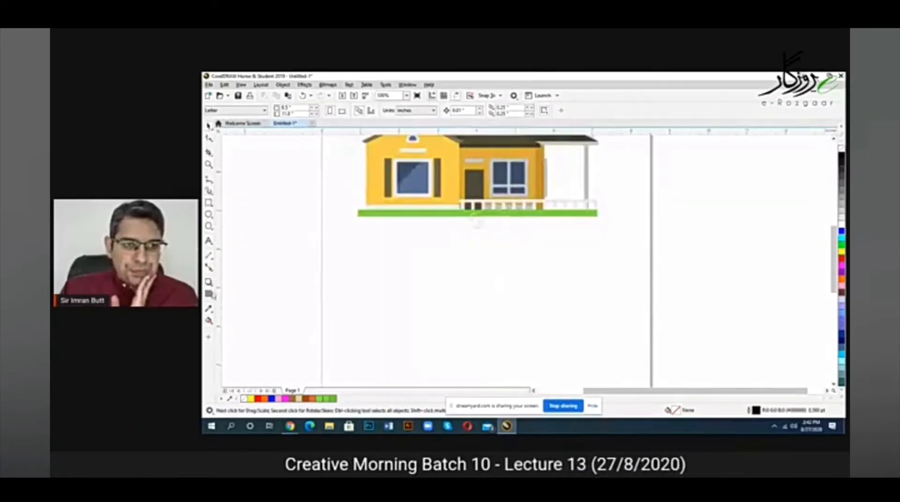
{"action": "left_click", "coordinate": [209, 180]}
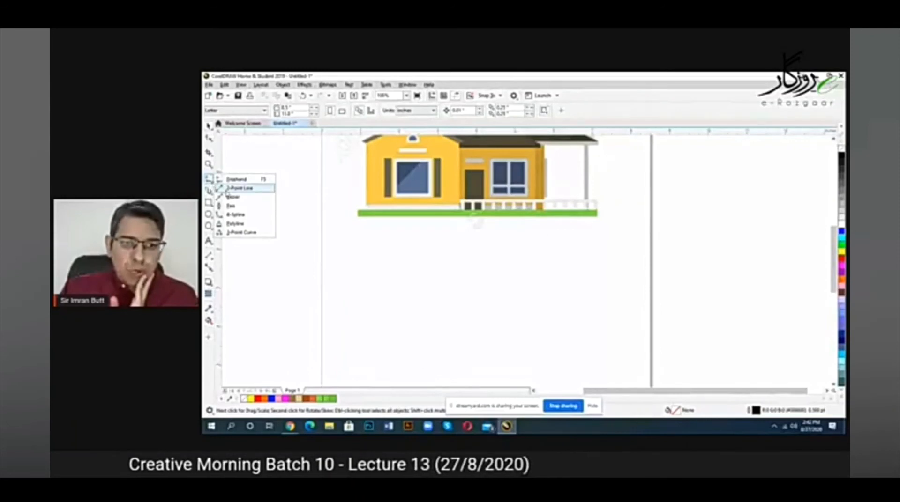
{"action": "left_click", "coordinate": [234, 187]}
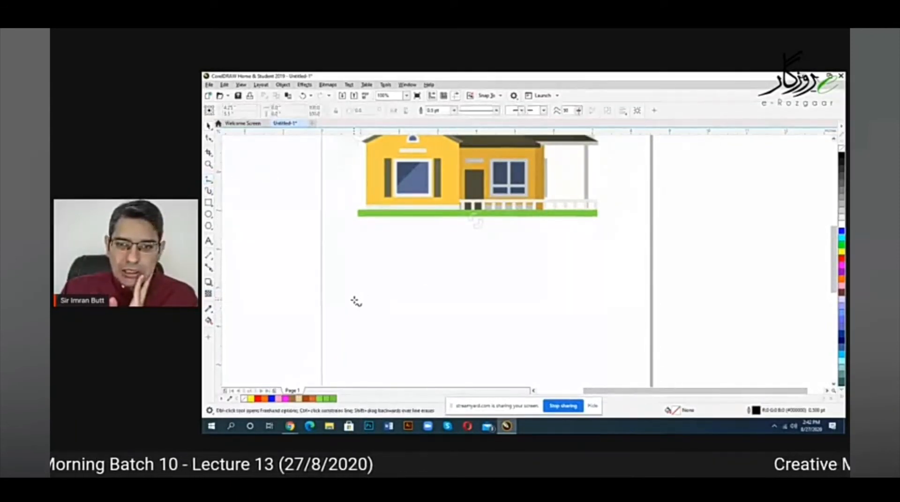
{"action": "left_click_drag", "start_coordinate": [354, 300], "coordinate": [501, 242]}
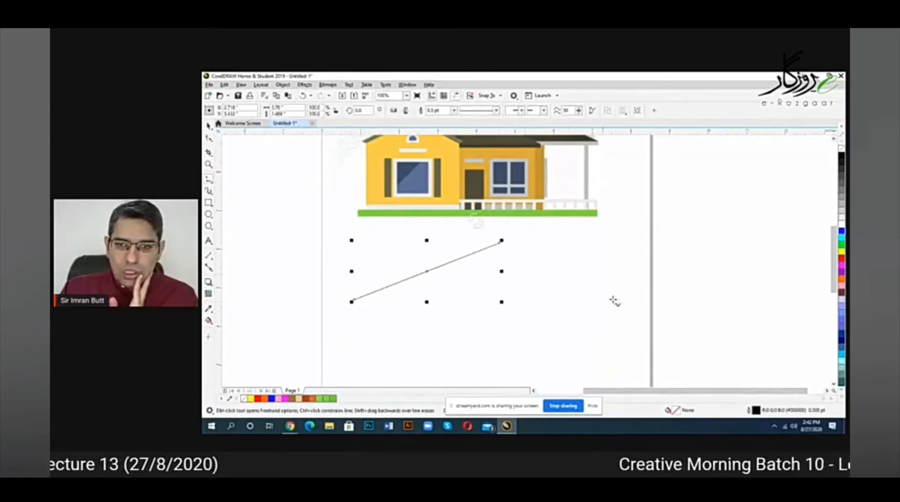
{"action": "left_click", "coordinate": [499, 244]}
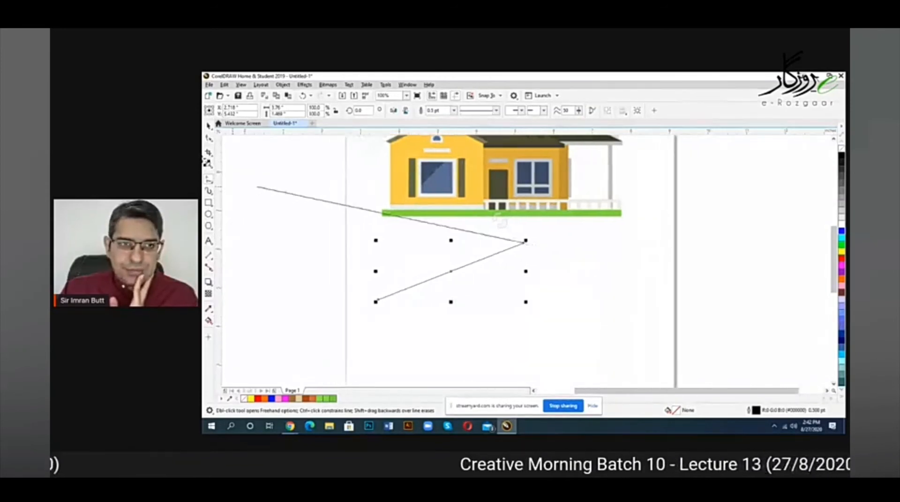
{"action": "left_click", "coordinate": [595, 282]}
{"action": "left_click", "coordinate": [208, 126]}
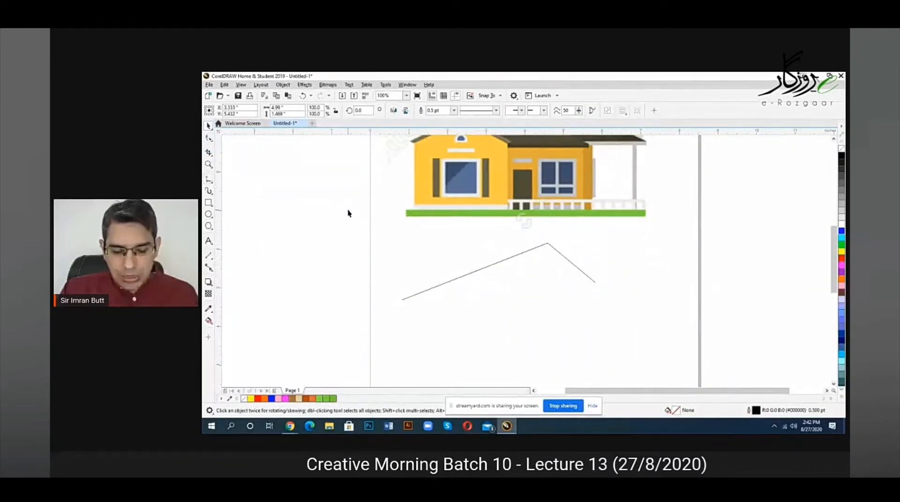
- Undo the second segment of the peaked line and delete the remaining line
{"action": "left_click", "coordinate": [549, 245]}
{"action": "key", "text": "ctrl+z"}
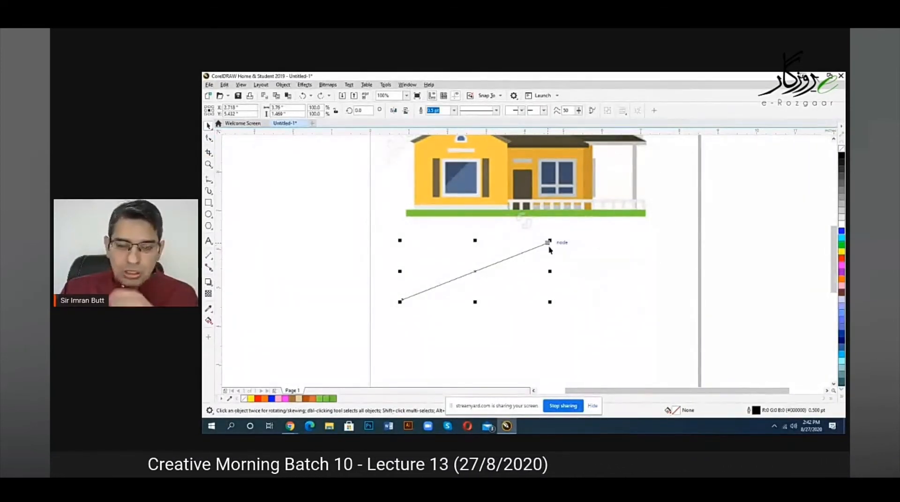
{"action": "key", "text": "Delete"}
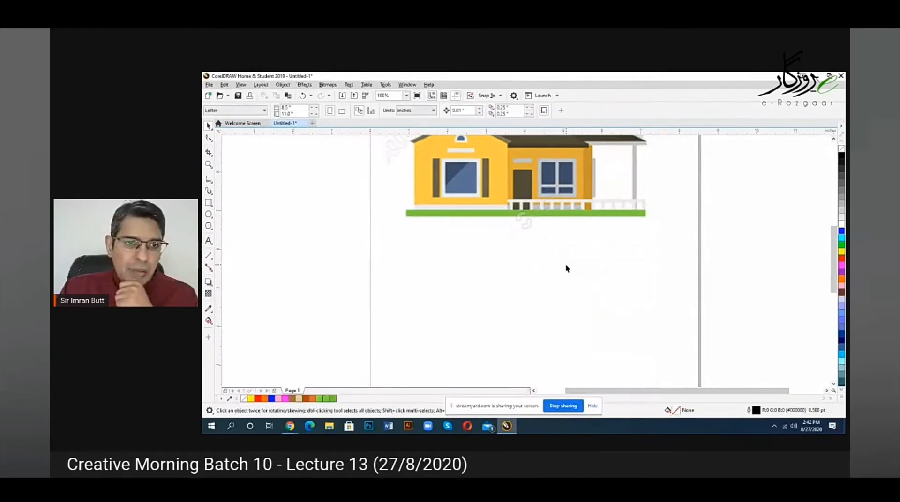
- Draw a connected two-segment peaked line below the house with the Freehand tool, about 4.1 inches wide and 1.1 high
{"action": "left_click", "coordinate": [209, 180]}
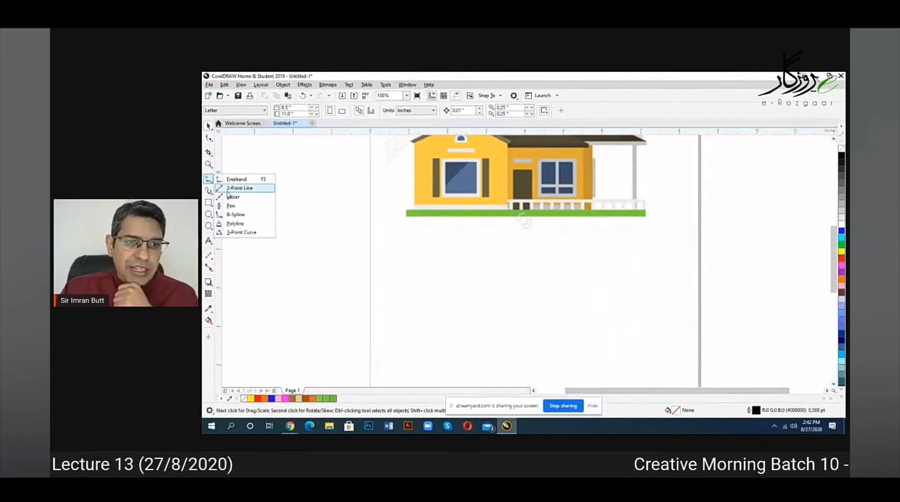
{"action": "left_click", "coordinate": [237, 180]}
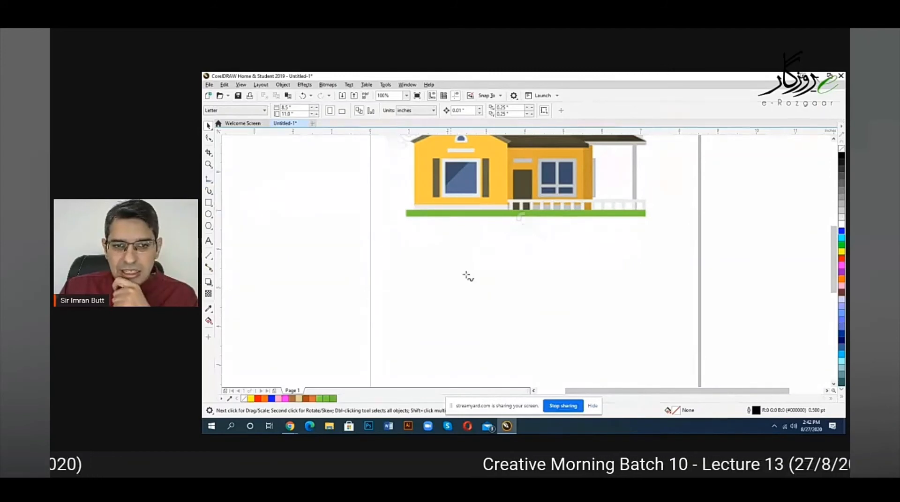
{"action": "scroll", "coordinate": [512, 303], "scroll_direction": "up", "scroll_amount": 1}
{"action": "scroll", "coordinate": [340, 260], "scroll_direction": "down", "scroll_amount": 1}
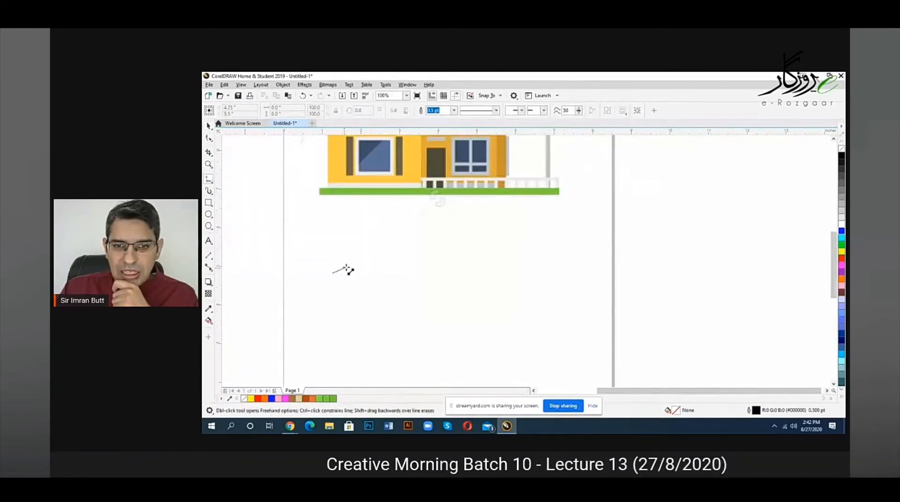
{"action": "left_click", "coordinate": [427, 234]}
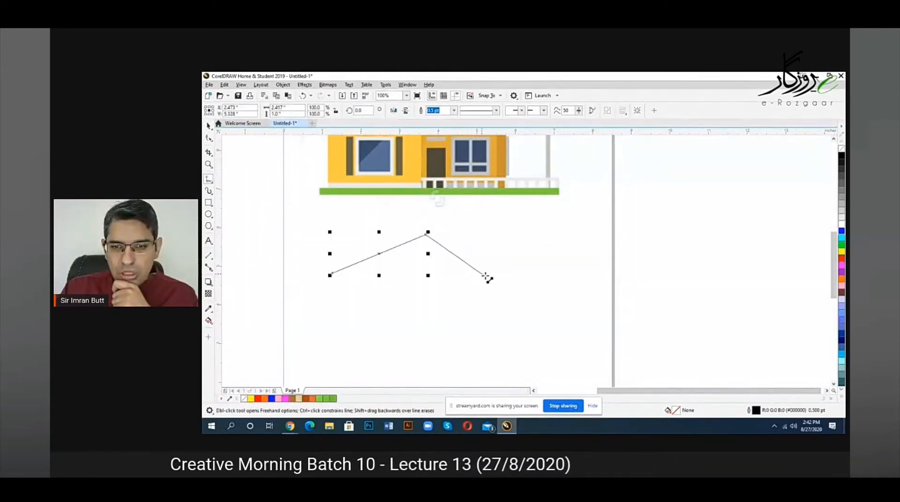
{"action": "left_click", "coordinate": [492, 279]}
{"action": "left_click", "coordinate": [209, 125]}
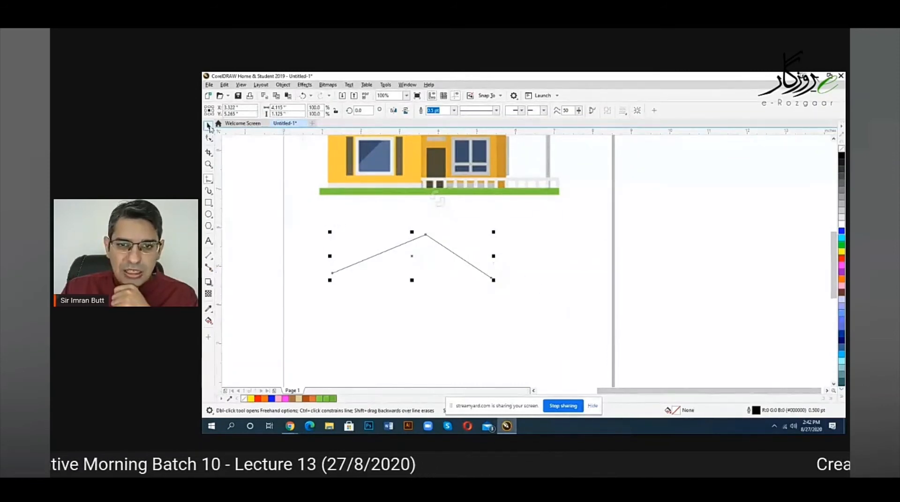
{"action": "scroll", "coordinate": [437, 237], "scroll_direction": "up", "scroll_amount": 3}
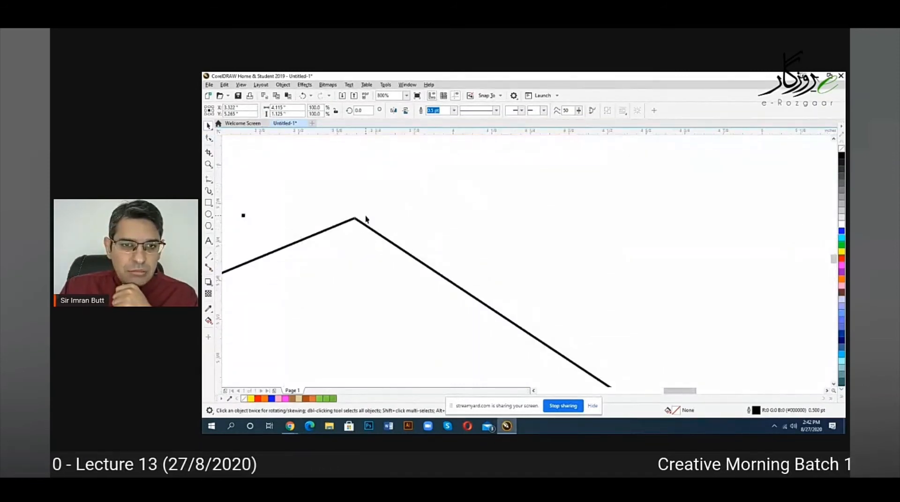
{"action": "scroll", "coordinate": [465, 225], "scroll_direction": "down", "scroll_amount": 2}
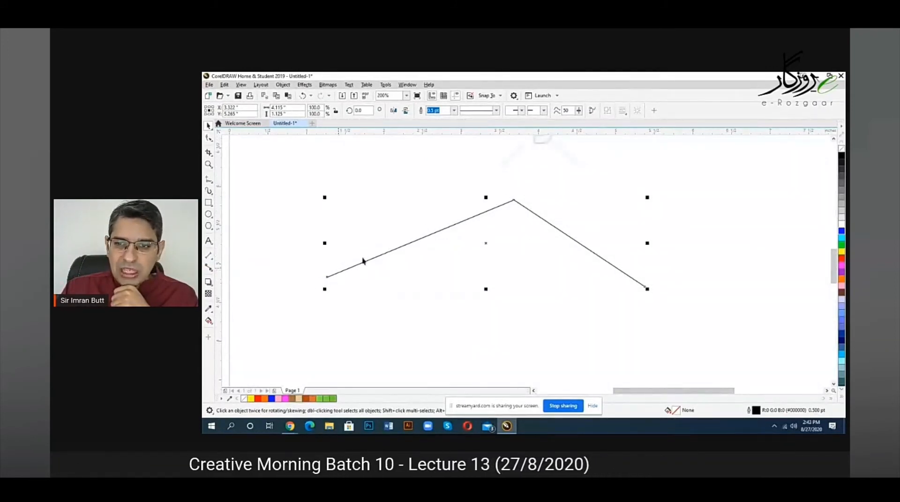
{"action": "left_click", "coordinate": [330, 167]}
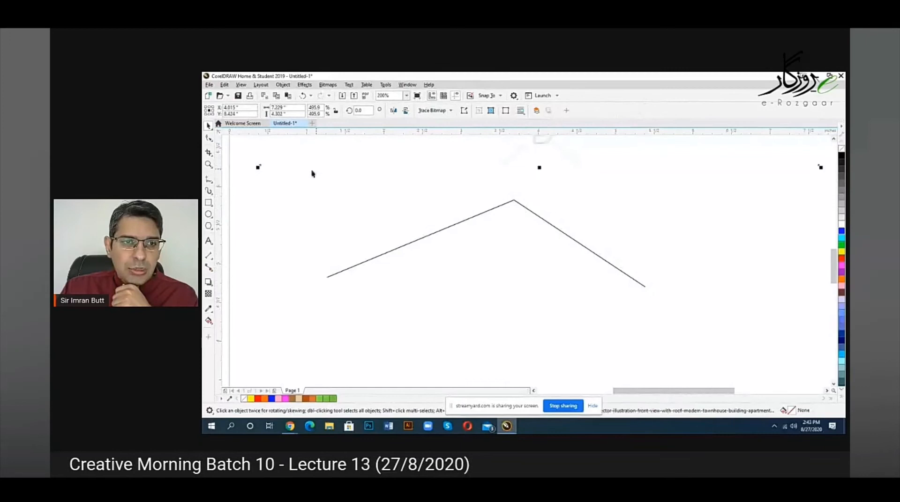
- Draw a separate rising straight Freehand line beneath the peaked line, about 2.1 inches wide and 0.8 high, and deselect it
{"action": "scroll", "coordinate": [273, 172], "scroll_direction": "down", "scroll_amount": 1}
{"action": "left_click", "coordinate": [208, 183]}
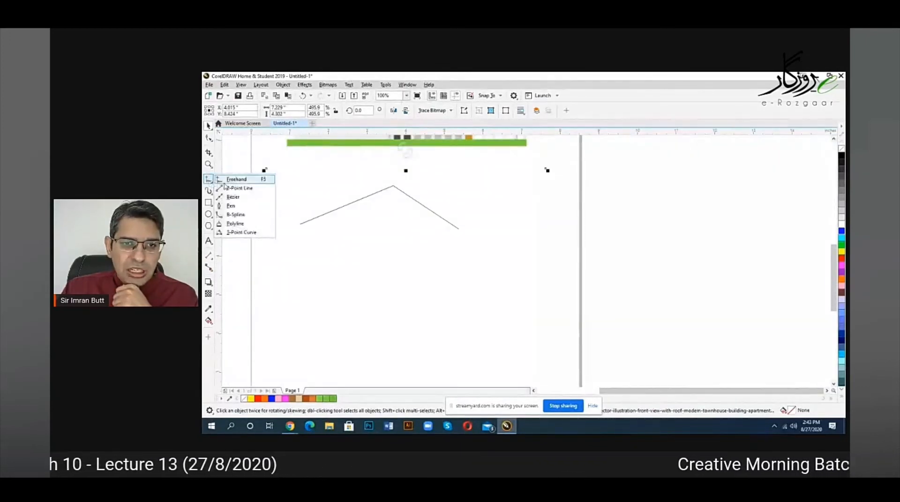
{"action": "left_click", "coordinate": [238, 177]}
{"action": "scroll", "coordinate": [337, 235], "scroll_direction": "up", "scroll_amount": 1}
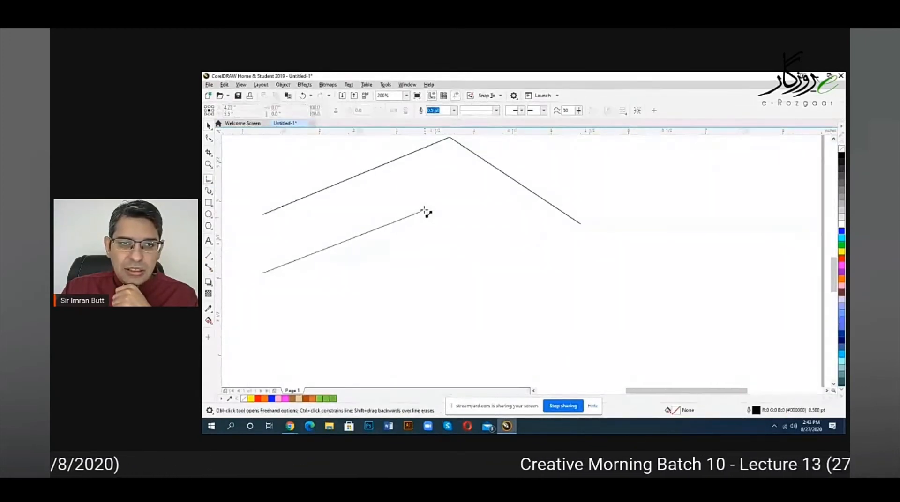
{"action": "left_click", "coordinate": [426, 207]}
{"action": "left_click", "coordinate": [208, 126]}
{"action": "left_click", "coordinate": [432, 226]}
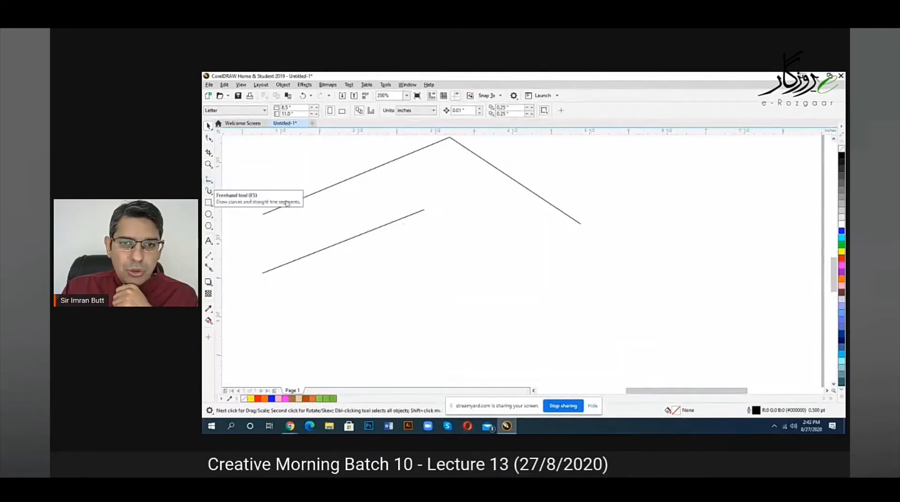
- Draw a separate descending Freehand line starting just below the rising line's upper end, about 1.2 inches wide and 1.1 high
{"action": "left_click", "coordinate": [208, 180]}
{"action": "left_click", "coordinate": [425, 218]}
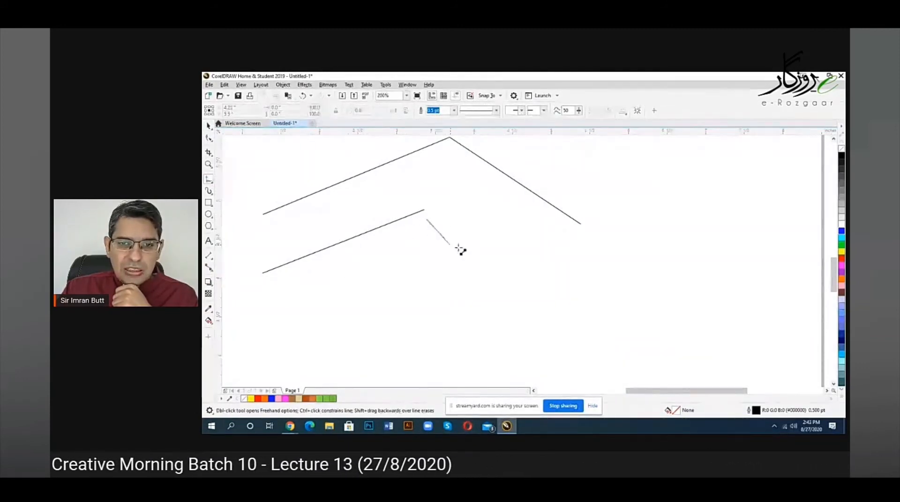
{"action": "left_click", "coordinate": [520, 306]}
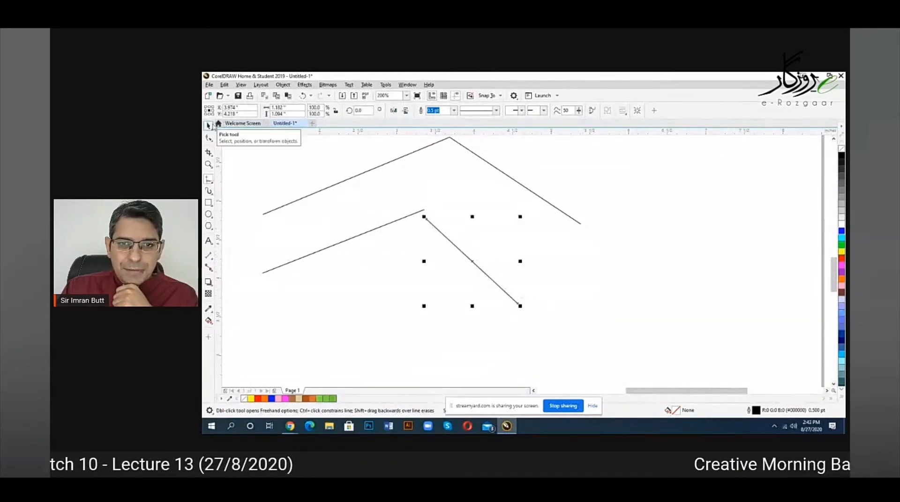
{"action": "left_click", "coordinate": [208, 125]}
- Move the descending line away to the right, then move the rising line so its upper end meets the descending line's start
{"action": "scroll", "coordinate": [431, 220], "scroll_direction": "up", "scroll_amount": 2}
{"action": "left_click_drag", "start_coordinate": [434, 232], "coordinate": [498, 197]}
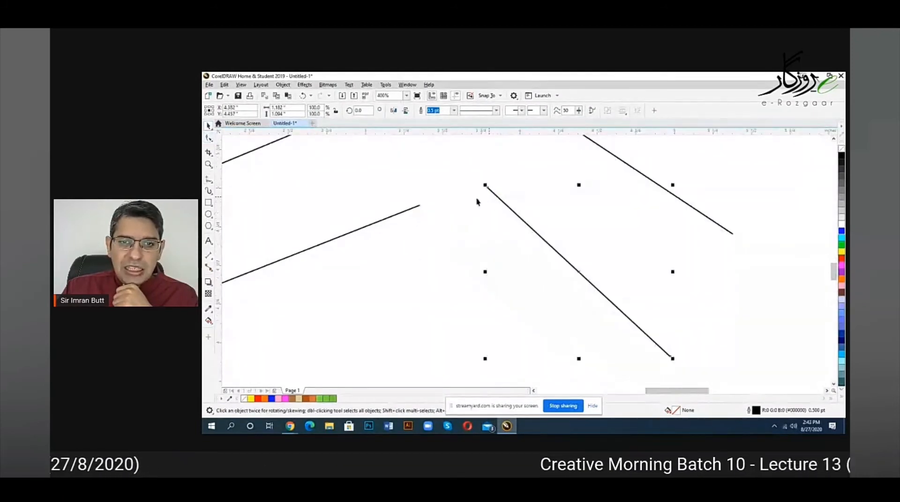
{"action": "left_click", "coordinate": [410, 209]}
{"action": "scroll", "coordinate": [480, 236], "scroll_direction": "down", "scroll_amount": 2}
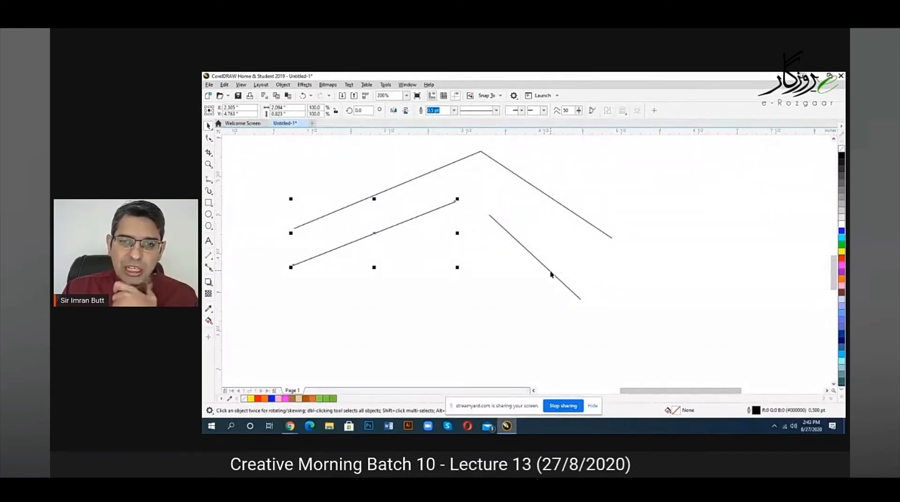
{"action": "scroll", "coordinate": [497, 211], "scroll_direction": "up", "scroll_amount": 4}
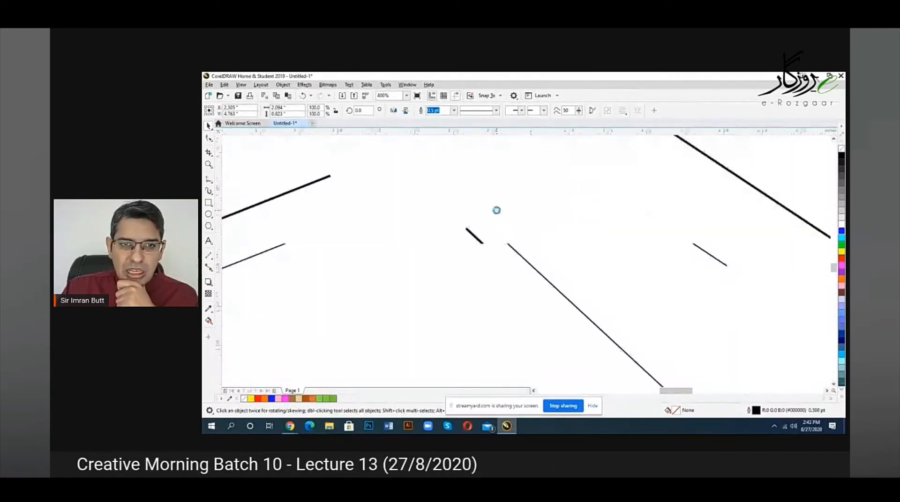
{"action": "left_click_drag", "start_coordinate": [310, 185], "coordinate": [445, 239]}
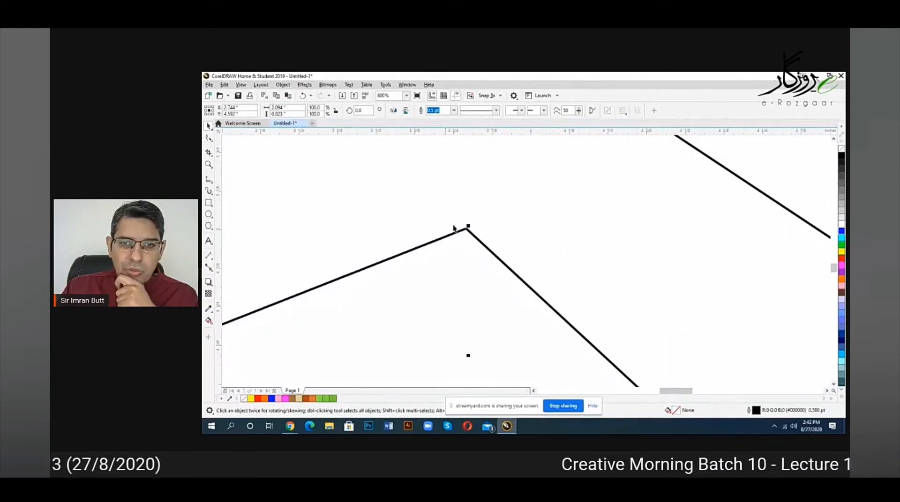
- Move the descending line slightly to close the remaining gap at the lower peak
{"action": "scroll", "coordinate": [437, 232], "scroll_direction": "up", "scroll_amount": 3}
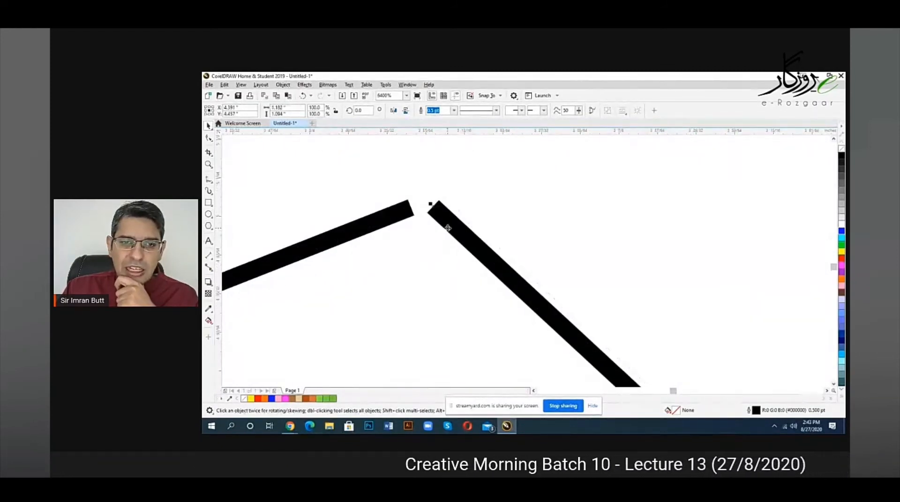
{"action": "scroll", "coordinate": [525, 229], "scroll_direction": "down", "scroll_amount": 2}
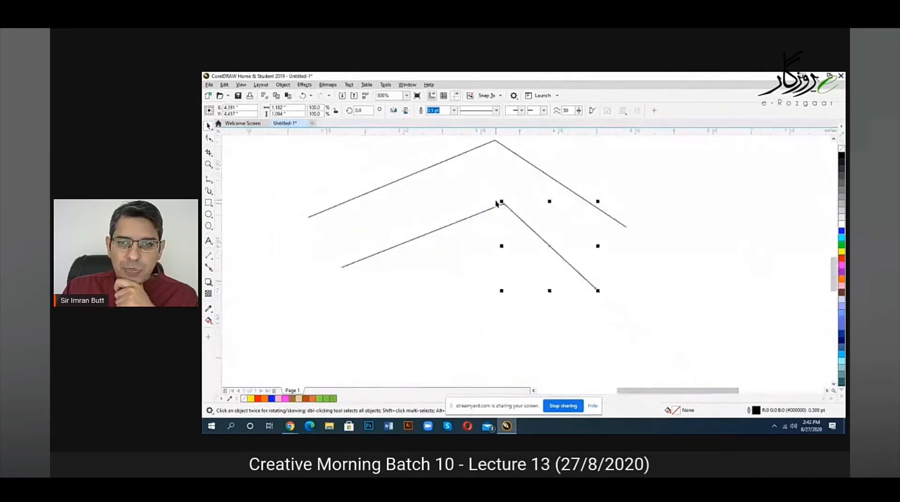
{"action": "scroll", "coordinate": [555, 206], "scroll_direction": "up", "scroll_amount": 3}
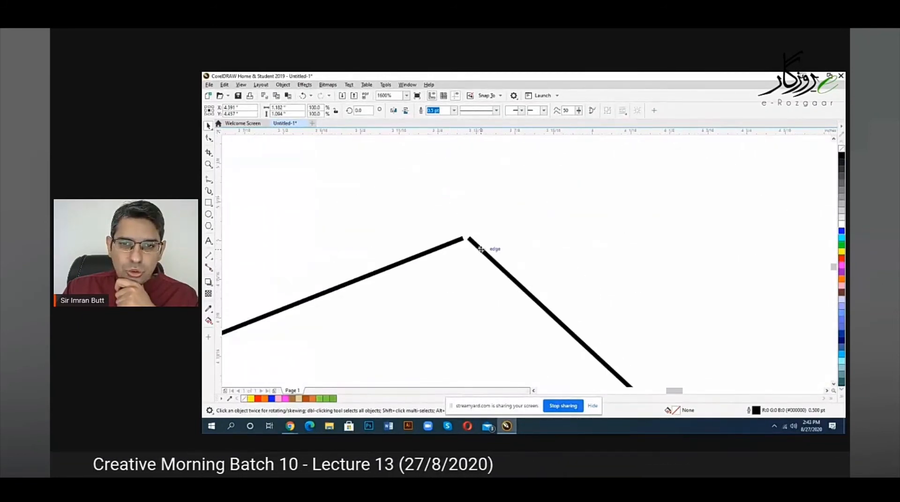
{"action": "scroll", "coordinate": [587, 210], "scroll_direction": "down", "scroll_amount": 3}
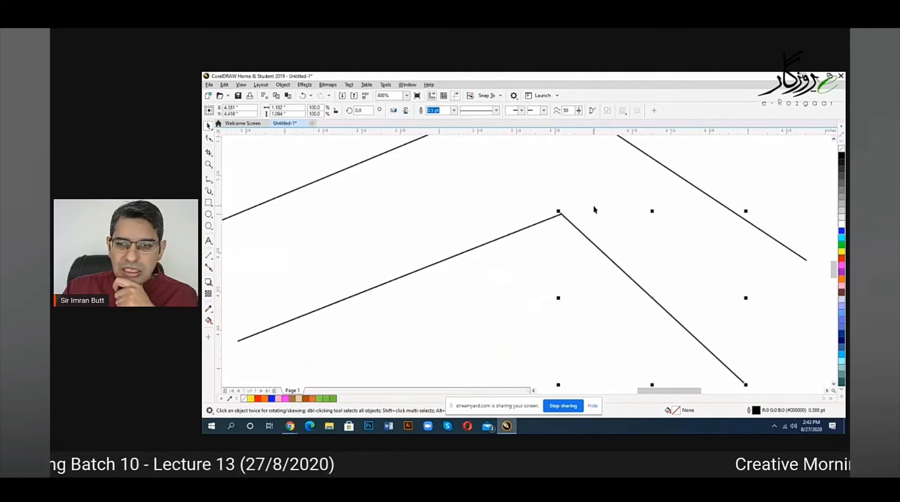
- Close the lower peak into a triangle with a Freehand line from the descending line's lower end to the rising line's left end
{"action": "left_click", "coordinate": [209, 178]}
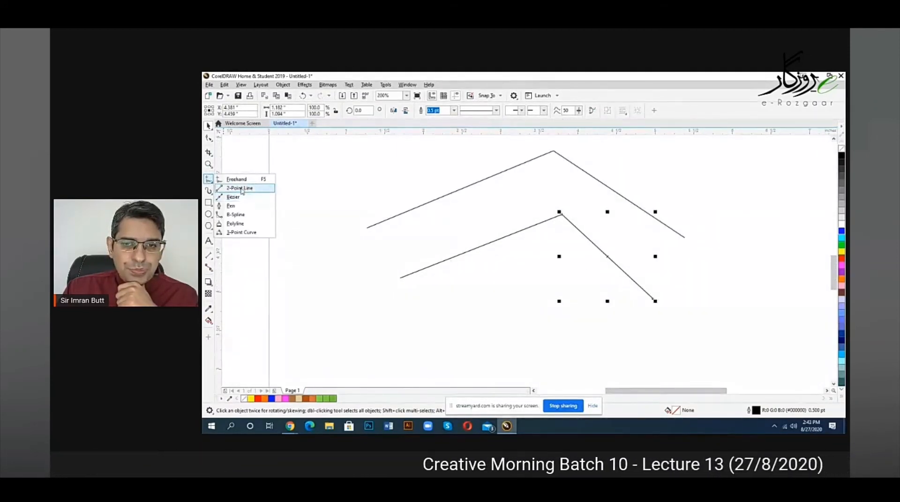
{"action": "left_click", "coordinate": [241, 180]}
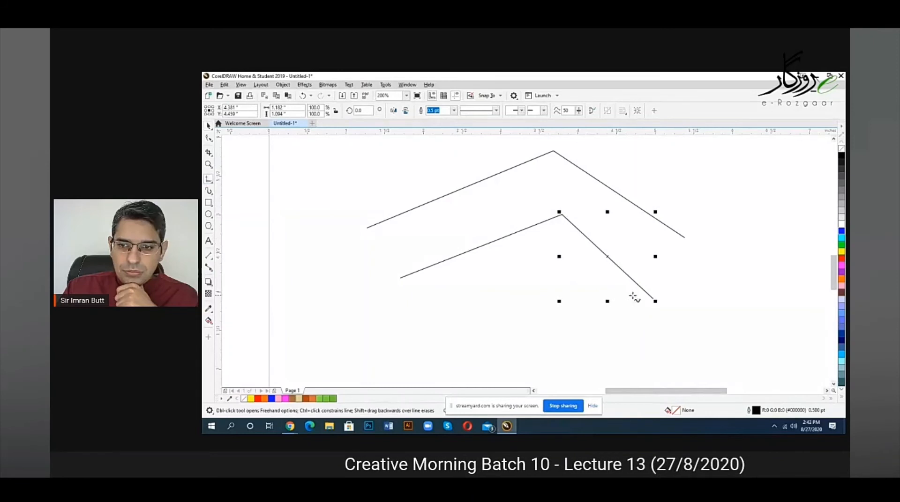
{"action": "left_click", "coordinate": [399, 278]}
{"action": "key", "text": "space"}
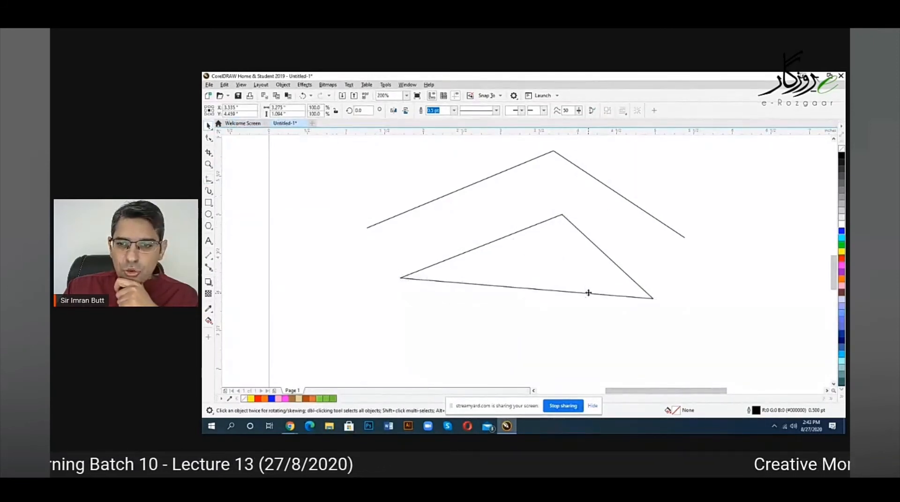
- Pull the joined base and descending line away from the rising line, then move the pieces back together as a triangle
{"action": "left_click_drag", "start_coordinate": [589, 291], "coordinate": [606, 336]}
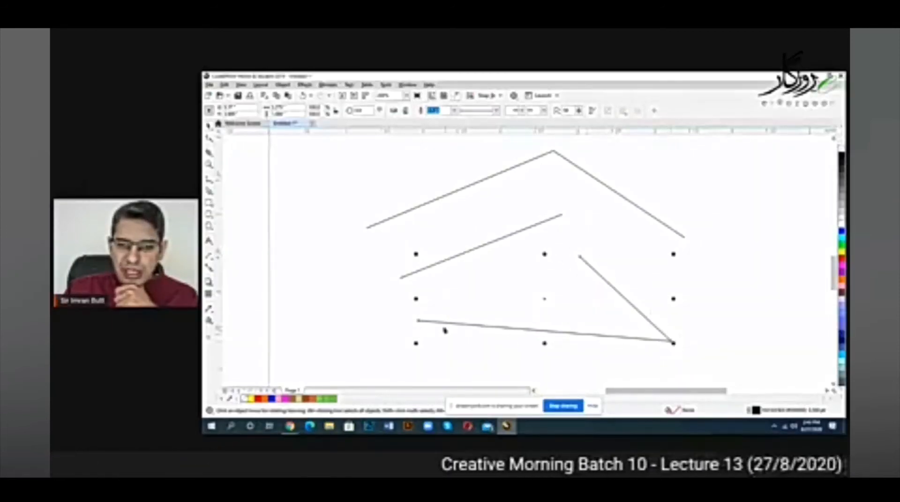
{"action": "left_click", "coordinate": [567, 224]}
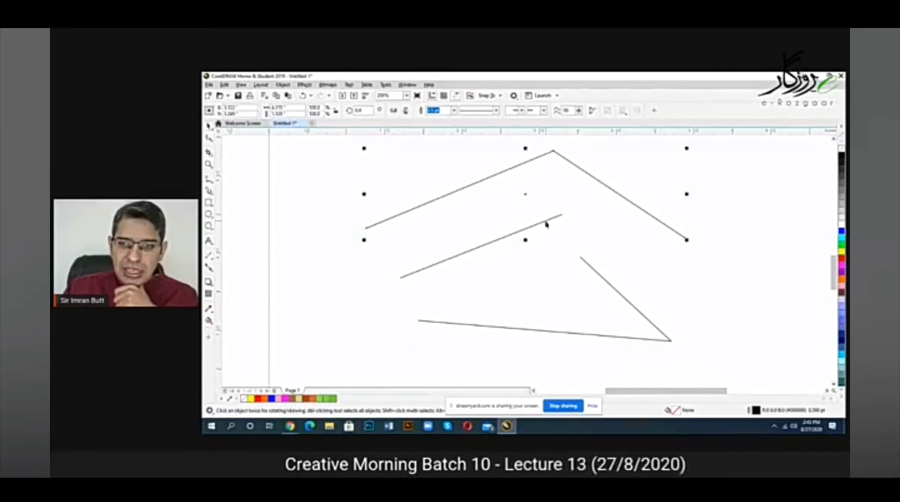
{"action": "left_click_drag", "start_coordinate": [545, 222], "coordinate": [500, 253]}
{"action": "left_click", "coordinate": [727, 306]}
{"action": "left_click_drag", "start_coordinate": [603, 311], "coordinate": [615, 340]}
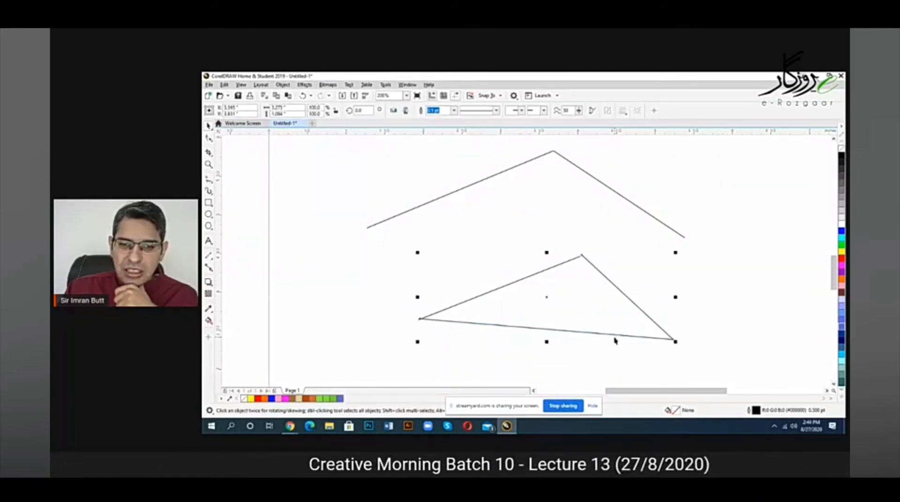
{"action": "left_click", "coordinate": [615, 341]}
- Move the rising line so its upper end meets the descending line at the triangle's apex, and check its left corner
{"action": "scroll", "coordinate": [578, 264], "scroll_direction": "up", "scroll_amount": 3}
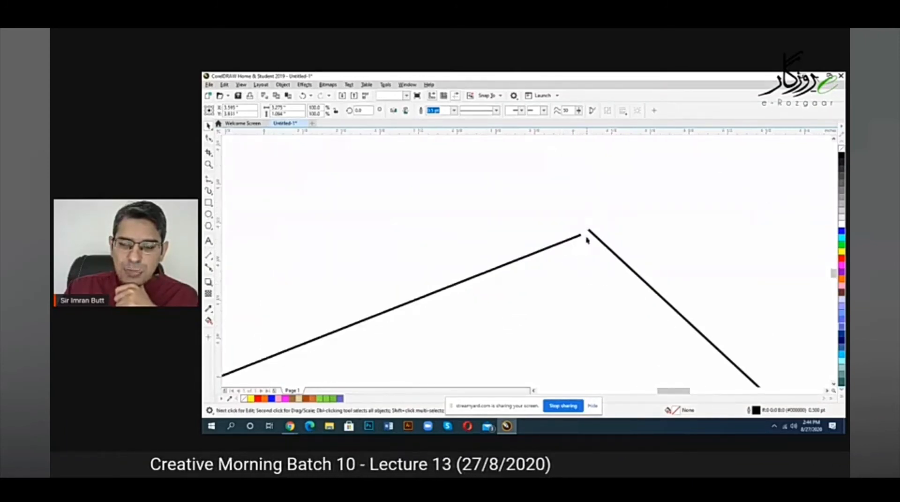
{"action": "scroll", "coordinate": [586, 241], "scroll_direction": "up", "scroll_amount": 2}
{"action": "left_click", "coordinate": [589, 176]}
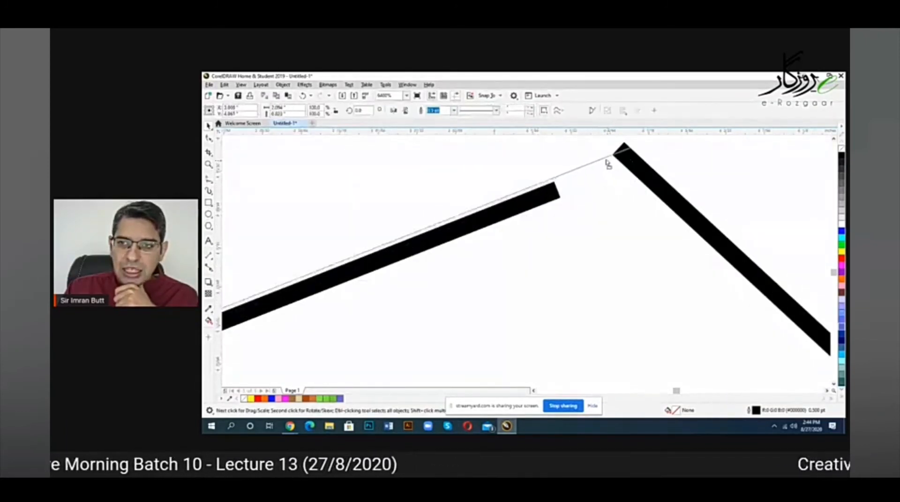
{"action": "scroll", "coordinate": [609, 162], "scroll_direction": "down", "scroll_amount": 4}
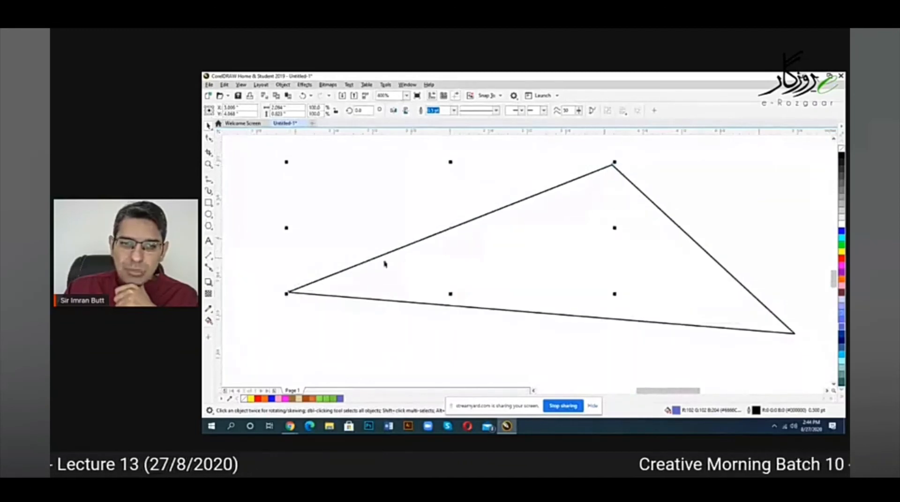
{"action": "scroll", "coordinate": [301, 311], "scroll_direction": "up", "scroll_amount": 4}
{"action": "scroll", "coordinate": [570, 191], "scroll_direction": "down", "scroll_amount": 3}
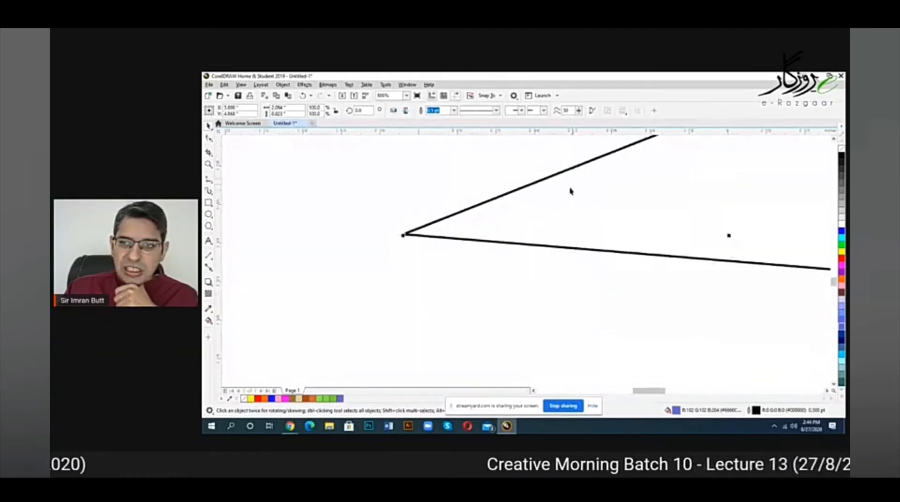
- Try moving the rising line off to the left of the triangle, then undo the move and deselect it
{"action": "scroll", "coordinate": [562, 204], "scroll_direction": "down", "scroll_amount": 2}
{"action": "left_click_drag", "start_coordinate": [662, 156], "coordinate": [543, 155]}
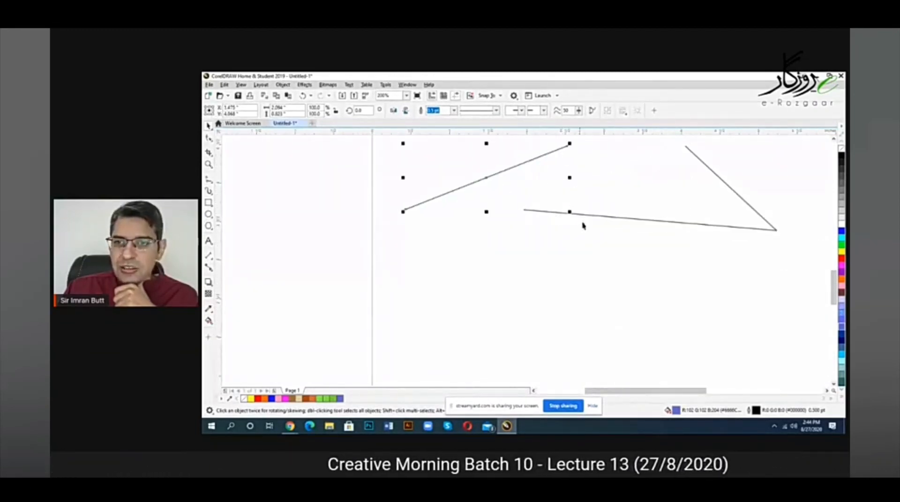
{"action": "key", "text": "ctrl+z"}
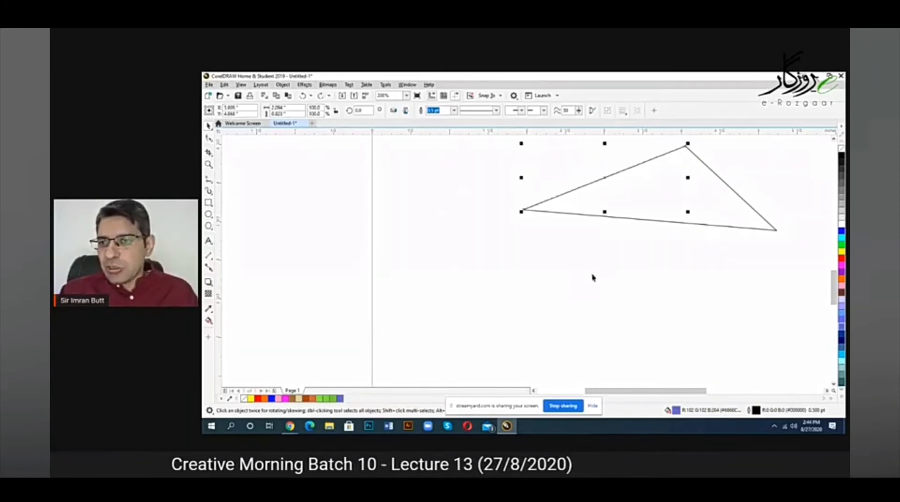
{"action": "left_click", "coordinate": [532, 293]}
{"action": "scroll", "coordinate": [532, 294], "scroll_direction": "down", "scroll_amount": 1}
{"action": "scroll", "coordinate": [631, 220], "scroll_direction": "up", "scroll_amount": 1}
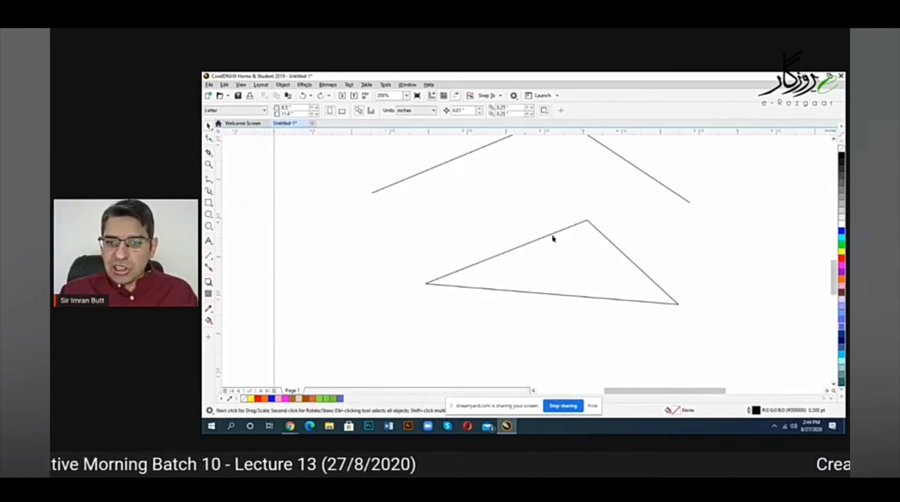
{"action": "scroll", "coordinate": [608, 306], "scroll_direction": "up", "scroll_amount": 1}
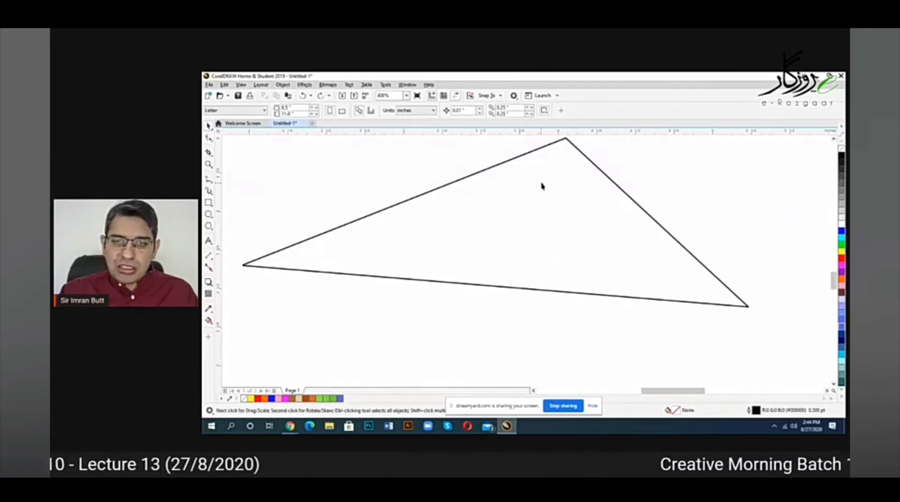
- Join the rising line and the connected base and descending line into one closed triangle using Join Curves in Extend mode with 0.1" gap tolerance
{"action": "left_click", "coordinate": [483, 170]}
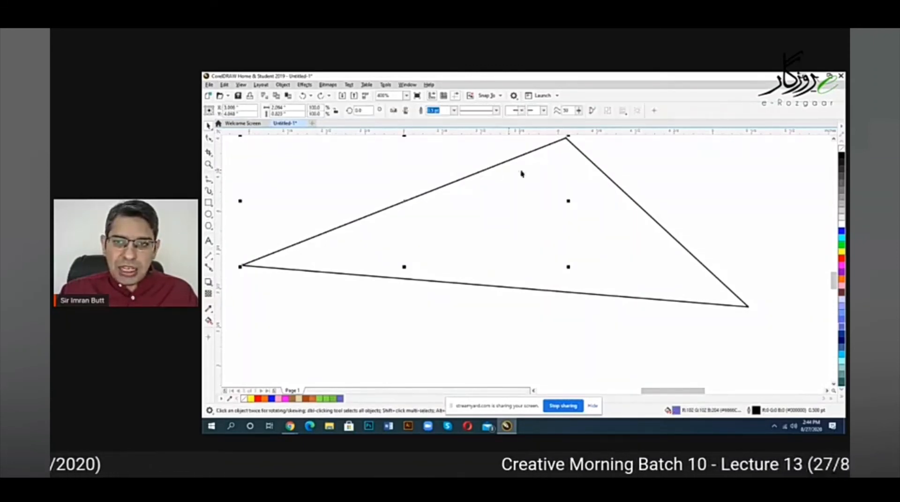
{"action": "left_click", "coordinate": [607, 177], "text": "shift"}
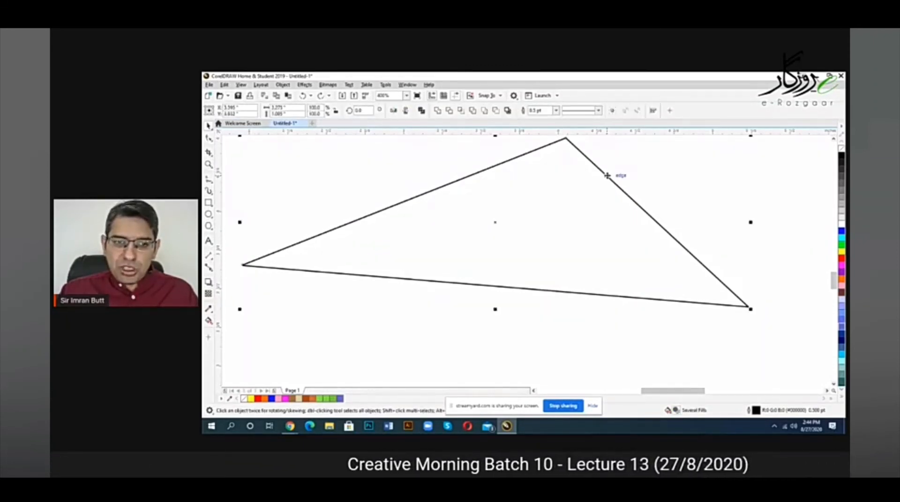
{"action": "left_click", "coordinate": [406, 87]}
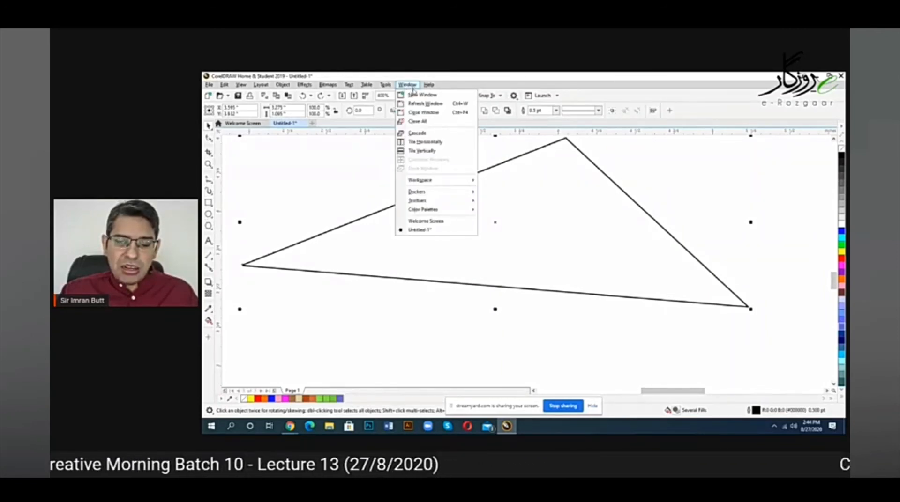
{"action": "mouse_move", "coordinate": [427, 182]}
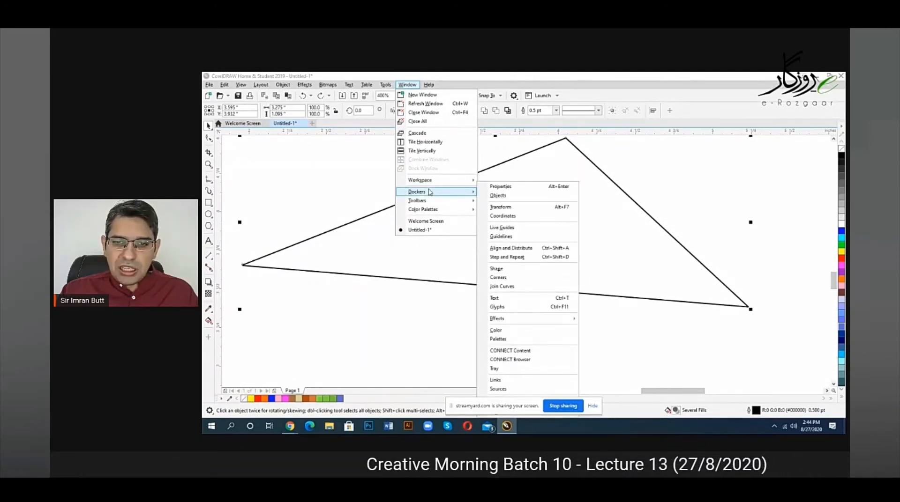
{"action": "left_click", "coordinate": [503, 289]}
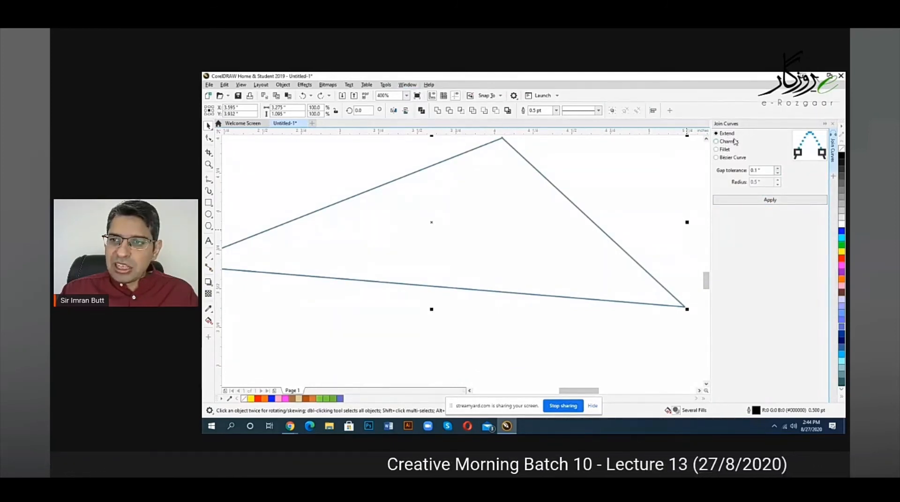
{"action": "left_click", "coordinate": [770, 201]}
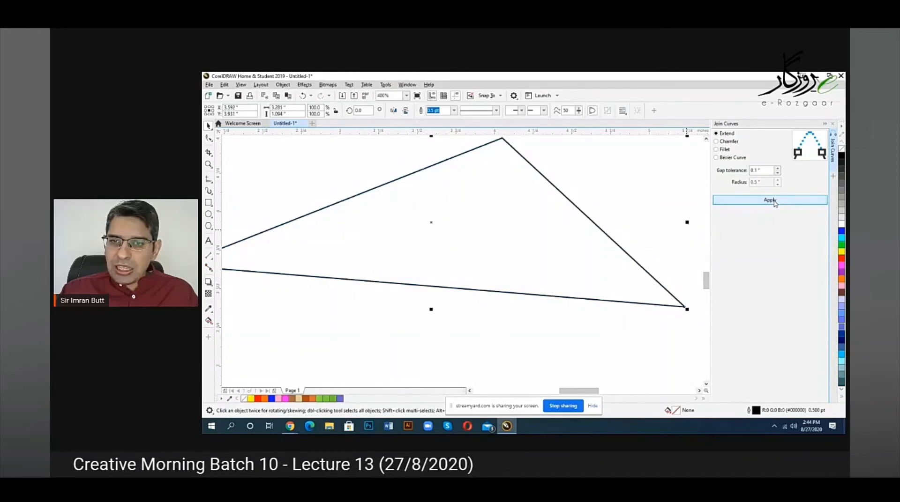
- Fill the joined triangle with orange, set its outline width to None, and deselect it
{"action": "scroll", "coordinate": [490, 178], "scroll_direction": "down", "scroll_amount": 1}
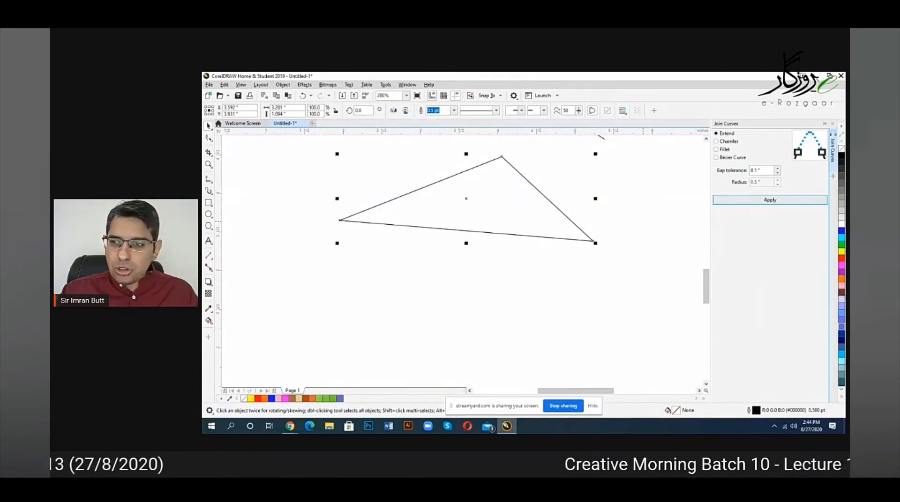
{"action": "left_click", "coordinate": [841, 279]}
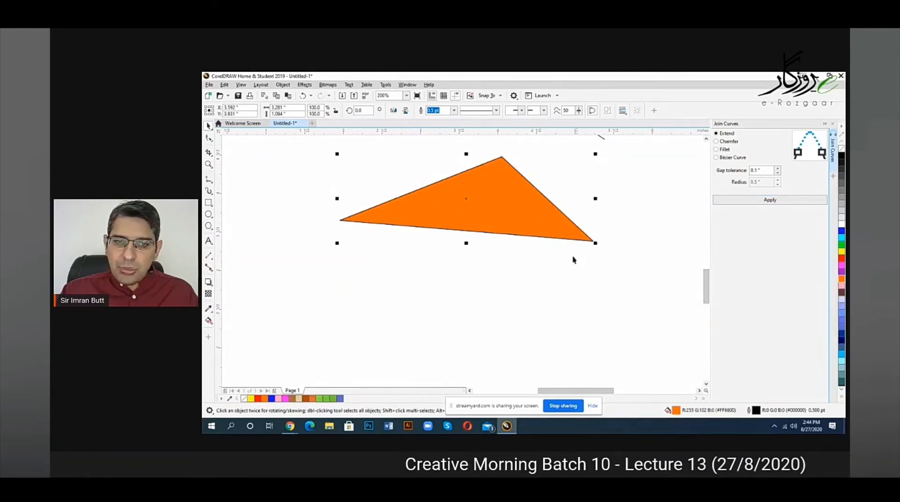
{"action": "left_click", "coordinate": [502, 209]}
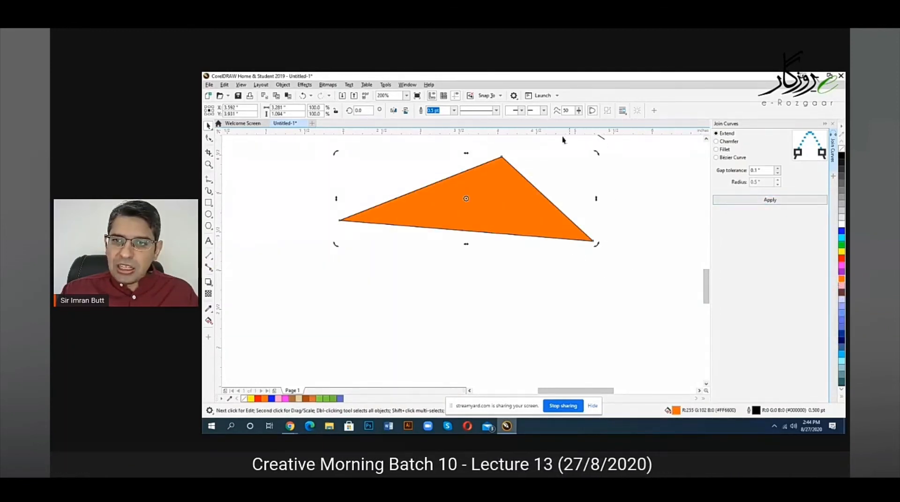
{"action": "left_click", "coordinate": [454, 110]}
{"action": "left_click", "coordinate": [434, 120]}
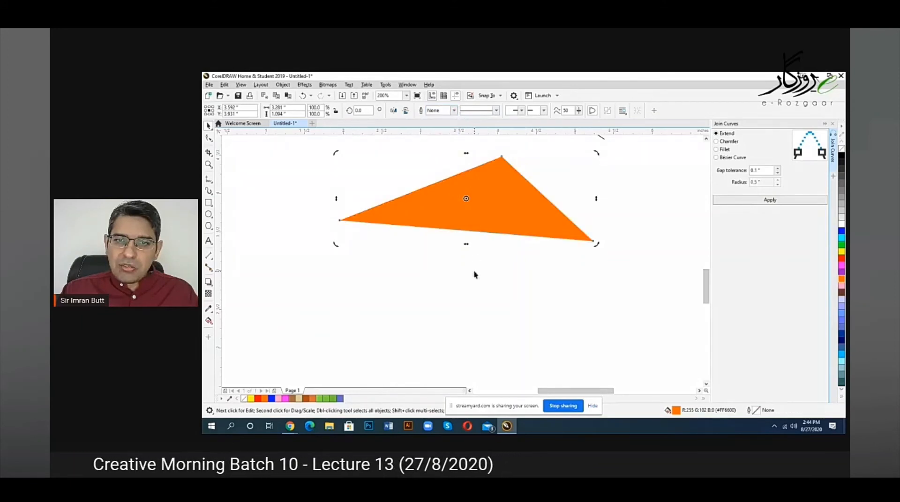
{"action": "left_click", "coordinate": [657, 212]}
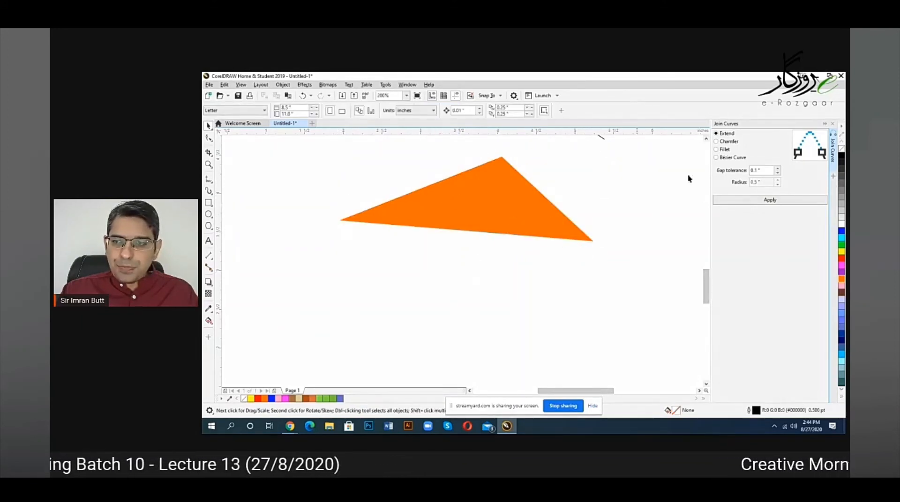